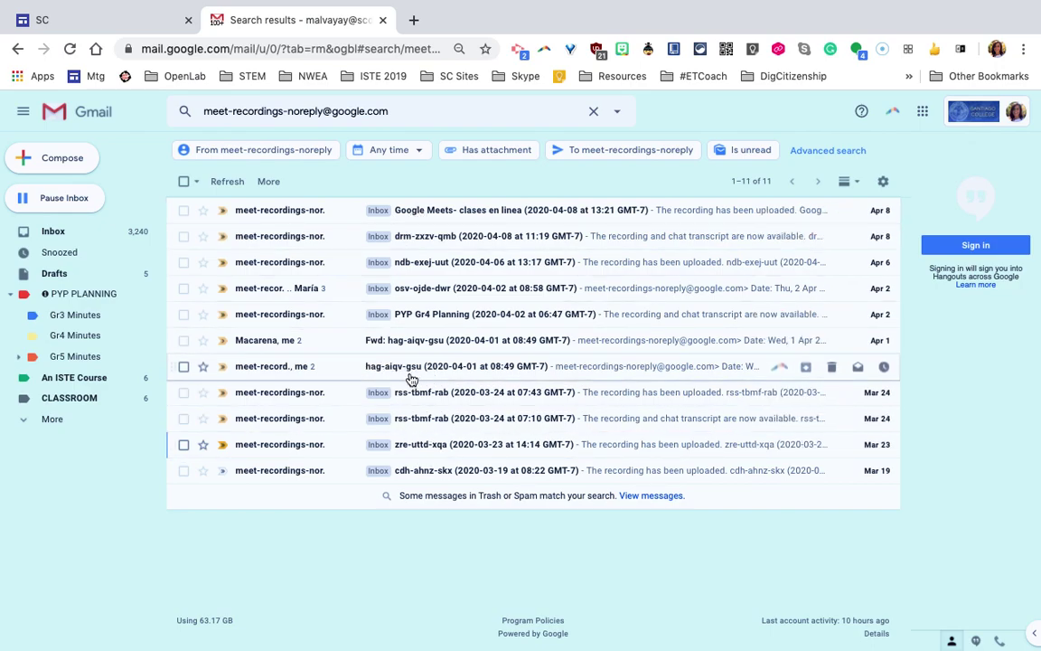
Open the zre-uttd-xqa (2020-03-23) Meet recording email and follow its link into Drive
{"action": "left_click", "coordinate": [419, 450]}
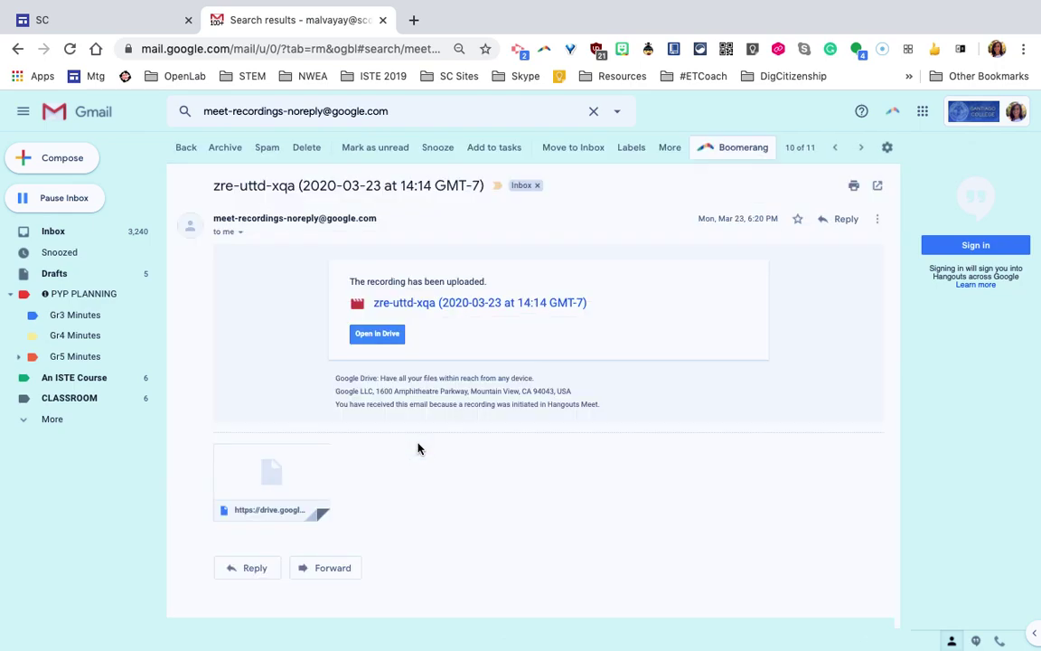
{"action": "left_click", "coordinate": [436, 304]}
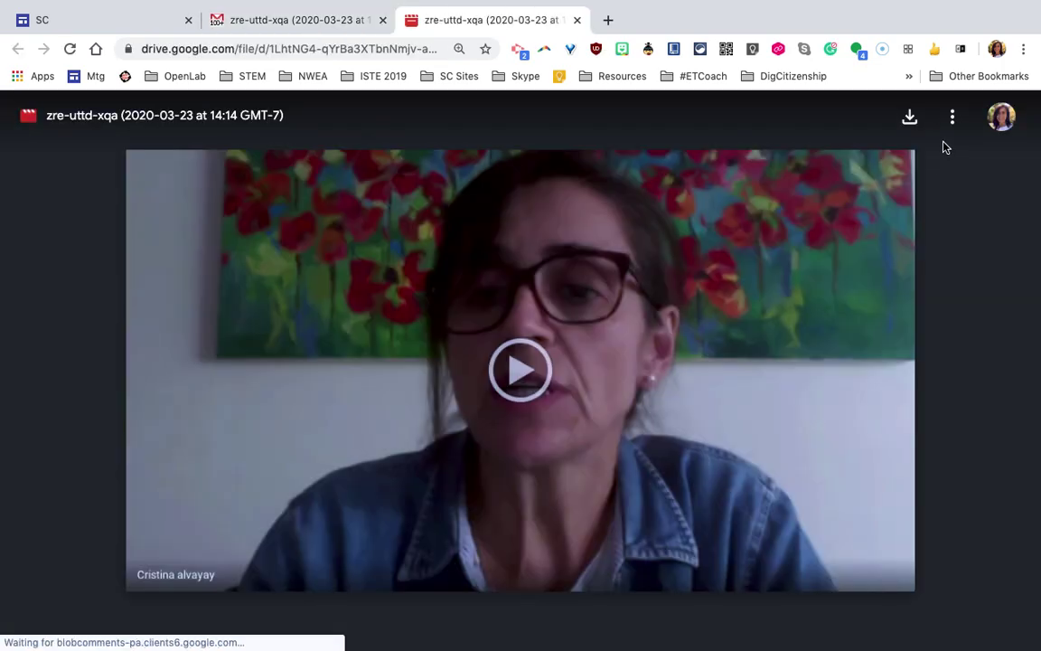
Rename the recording to 'Tutorial (2020-03-23)', dropping zre-uttd-xqa and the ' at 14:14 GMT-7' time
{"action": "left_click", "coordinate": [952, 125]}
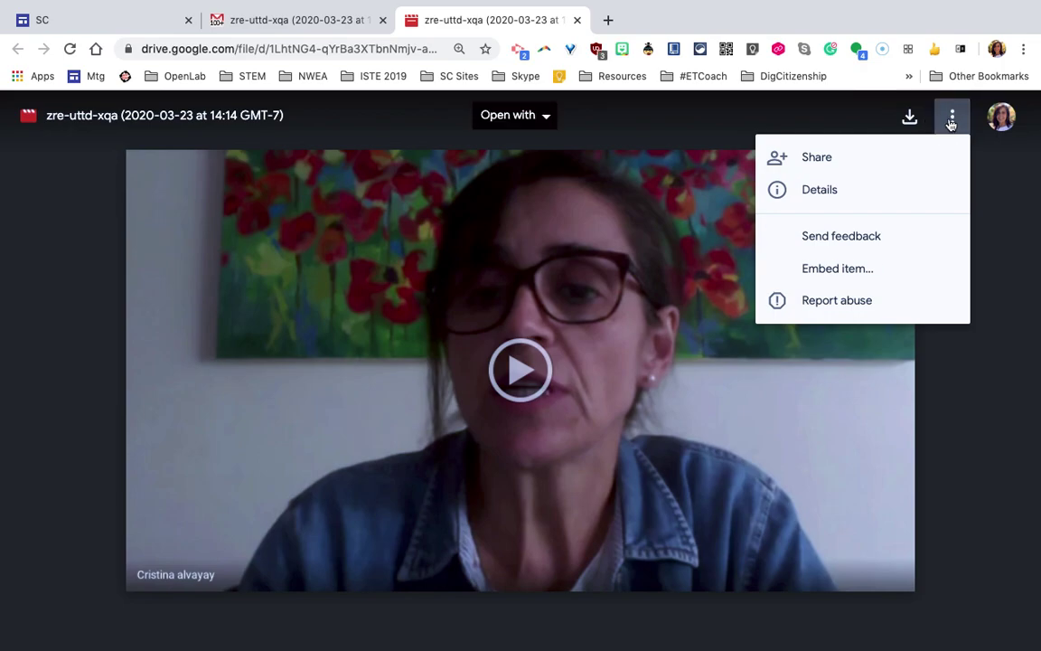
{"action": "left_click", "coordinate": [953, 118]}
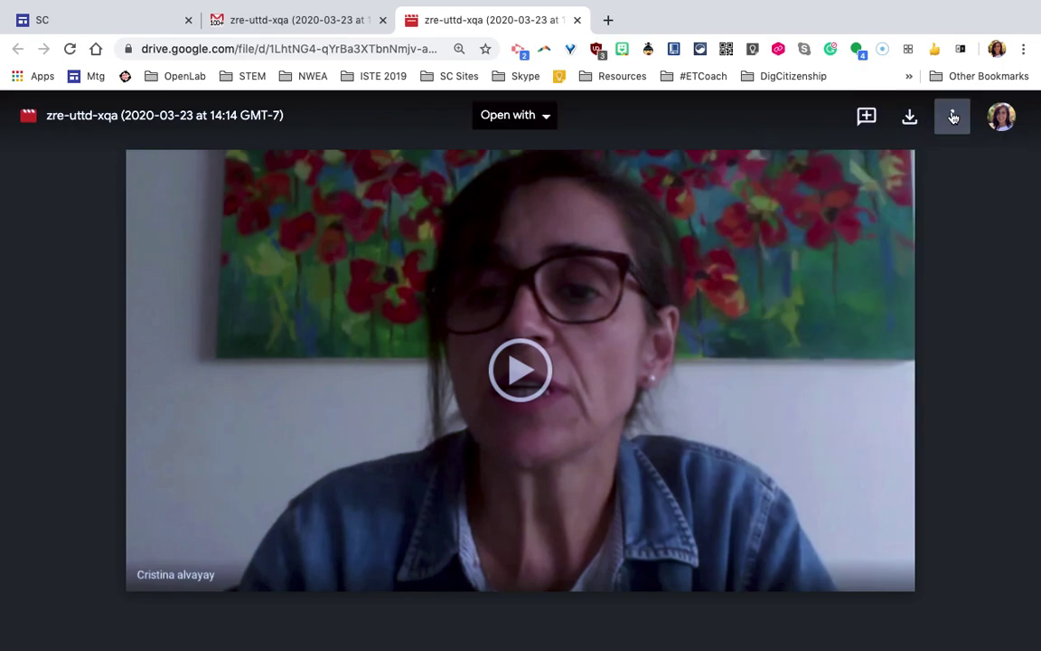
{"action": "left_click", "coordinate": [954, 118]}
{"action": "left_click", "coordinate": [769, 260]}
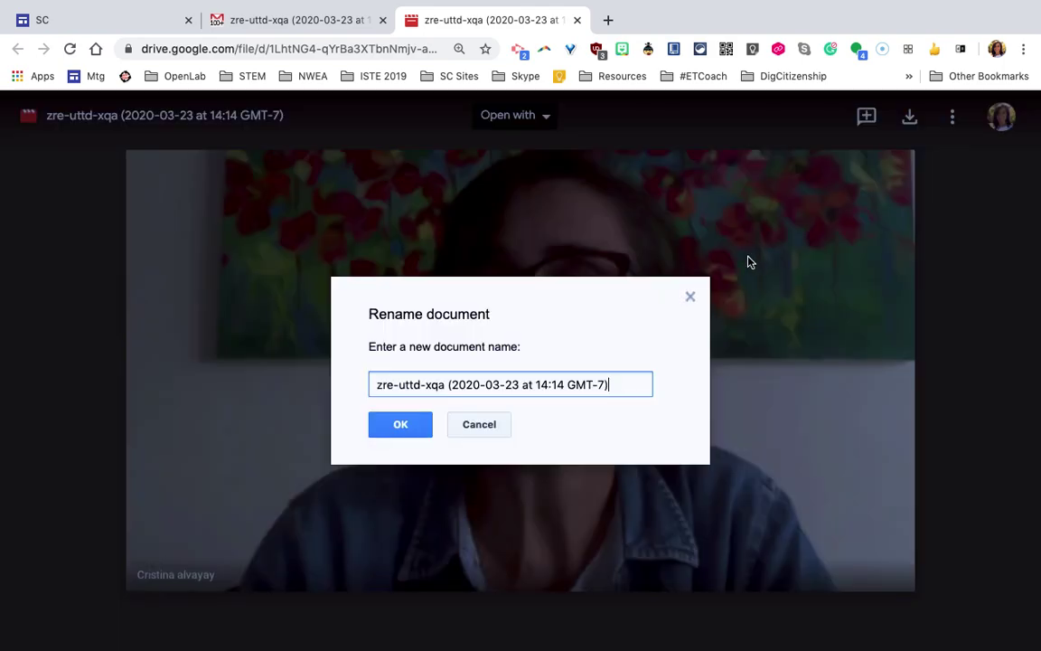
{"action": "left_click_drag", "start_coordinate": [445, 385], "coordinate": [381, 373]}
{"action": "type", "text": "Tutorial"}
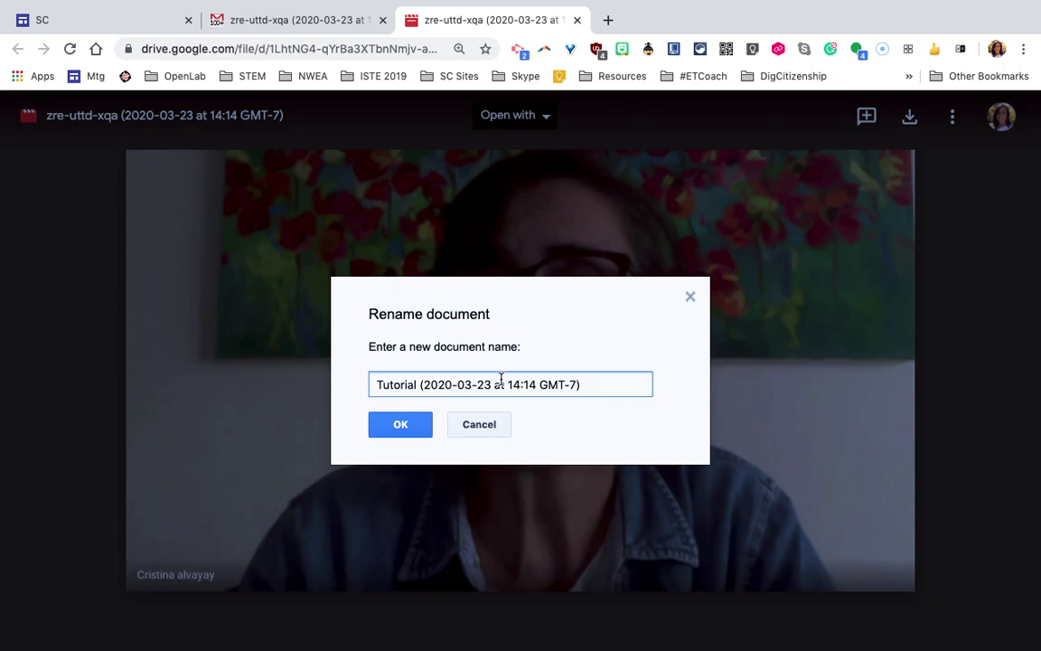
{"action": "left_click_drag", "start_coordinate": [493, 384], "coordinate": [576, 384]}
{"action": "key", "text": "BackSpace"}
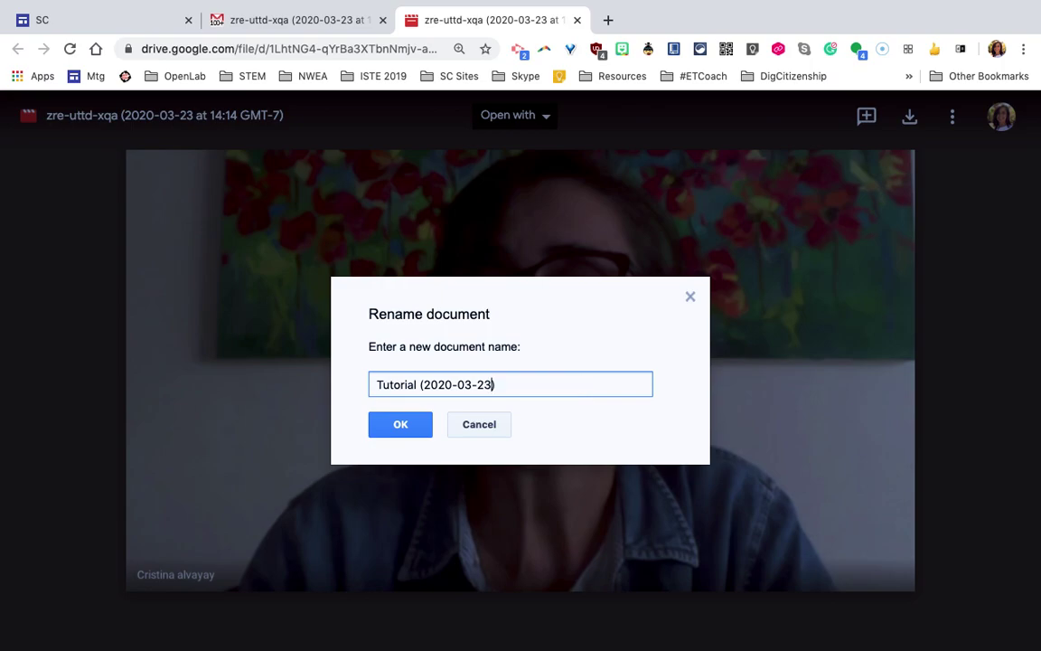
{"action": "left_click", "coordinate": [569, 386]}
{"action": "left_click", "coordinate": [418, 424]}
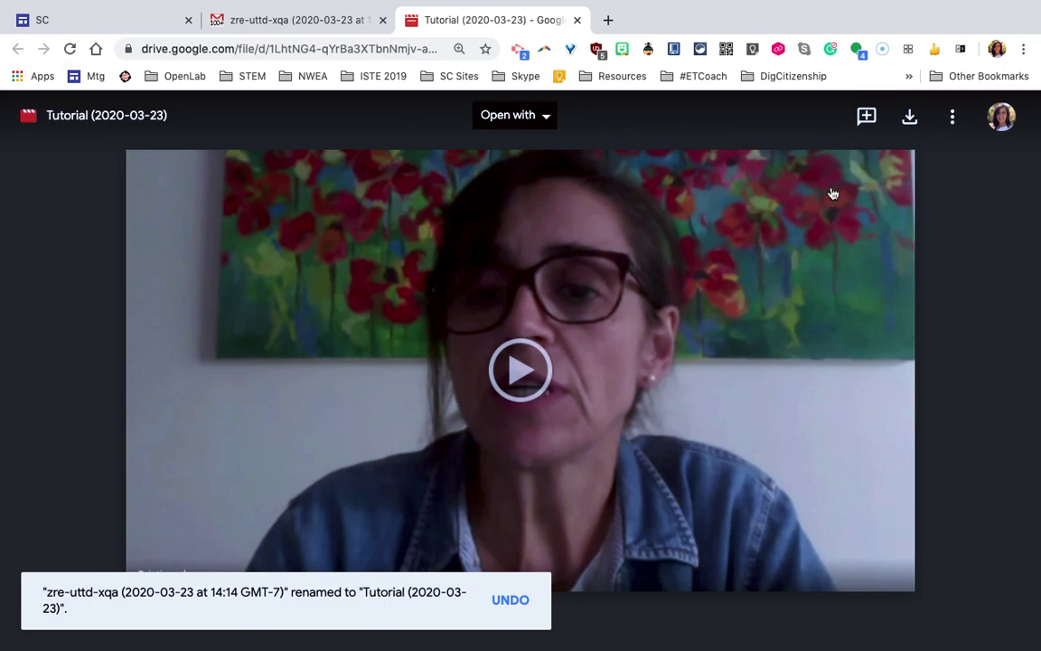
Check which folder holds the recording and open the Move this item picker
{"action": "left_click", "coordinate": [950, 115]}
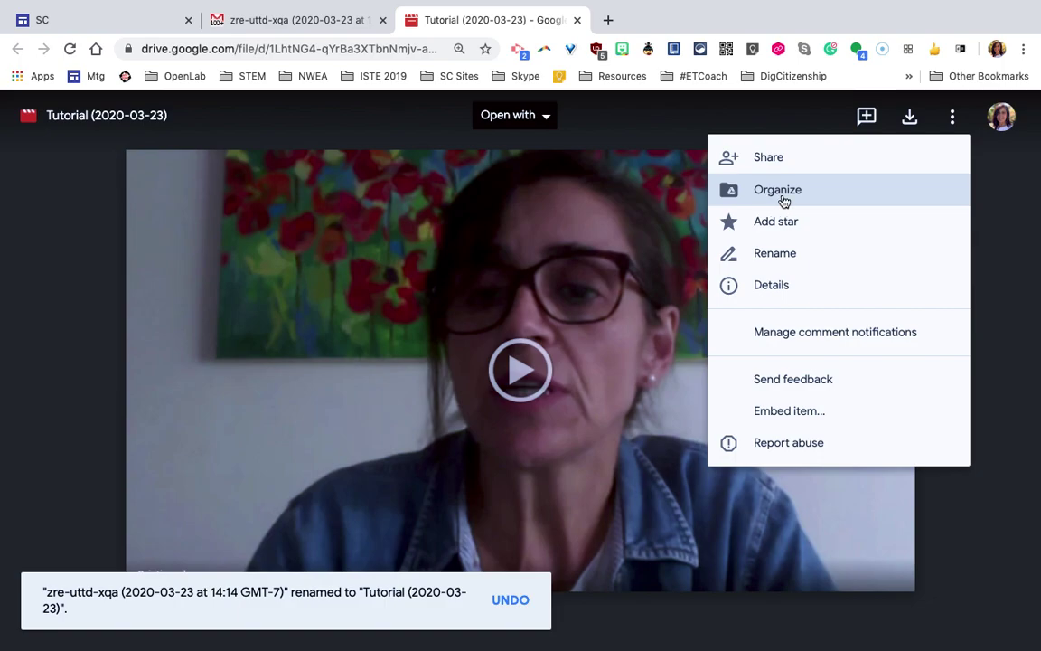
{"action": "left_click", "coordinate": [787, 200]}
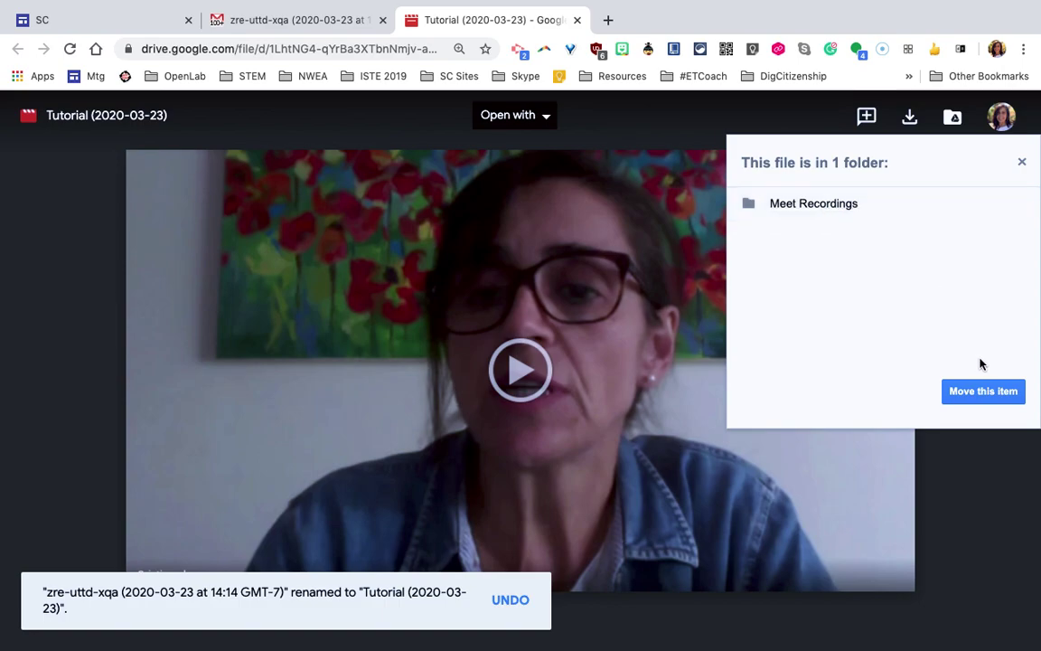
{"action": "left_click", "coordinate": [983, 391]}
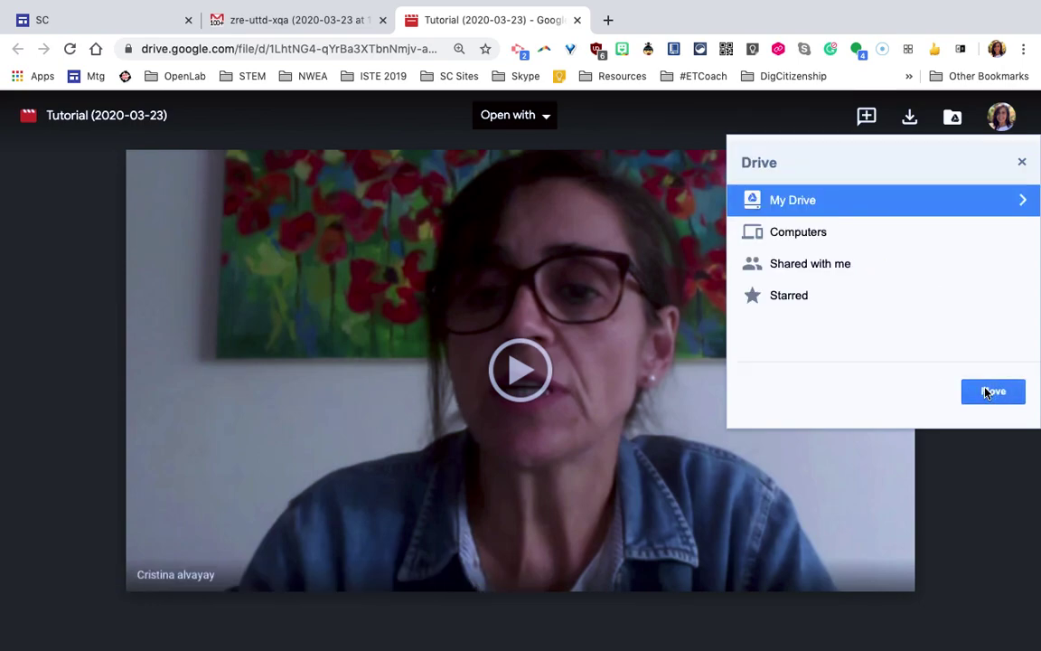
Browse My Drive > 2019 > 2020 PYP Teachers > 2020 PYP Hangouts Meet Video Recordings
{"action": "left_click", "coordinate": [1023, 199]}
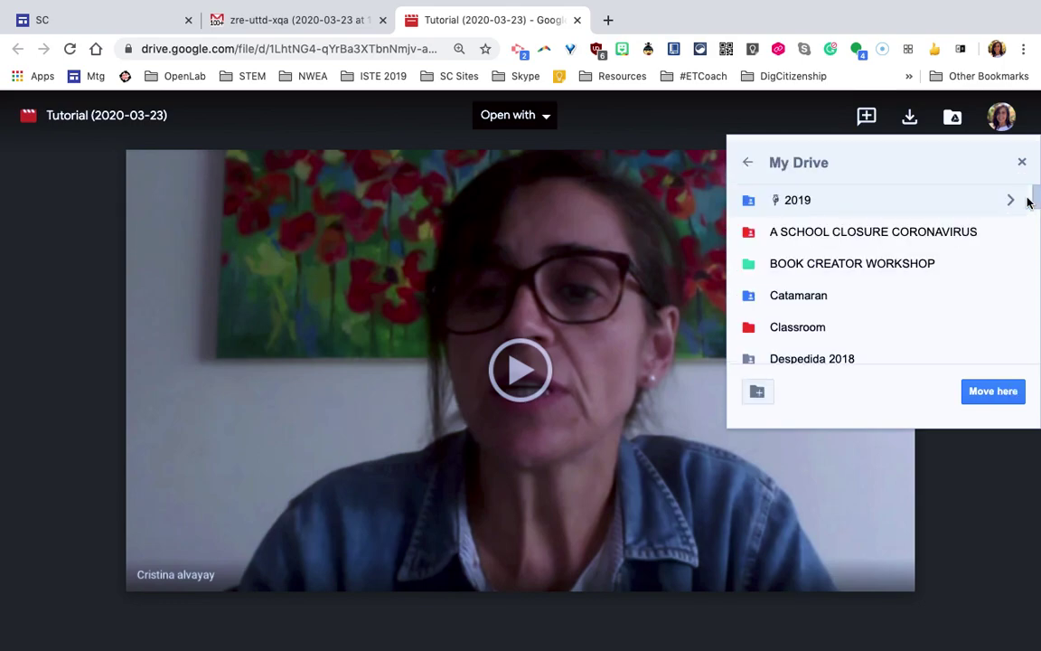
{"action": "left_click", "coordinate": [1010, 202]}
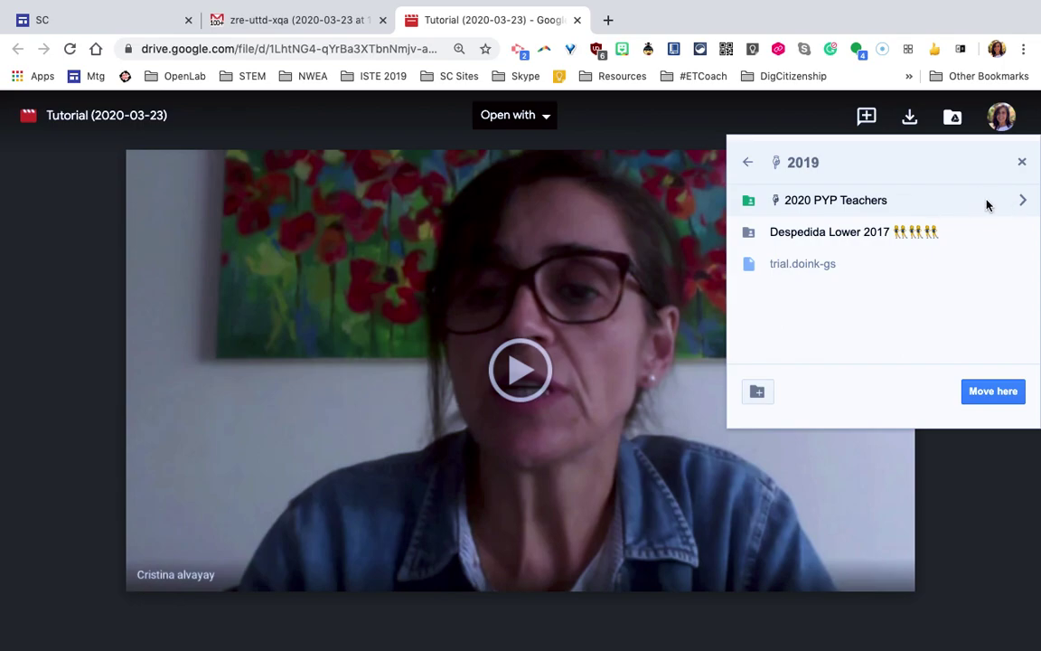
{"action": "left_click", "coordinate": [1009, 204]}
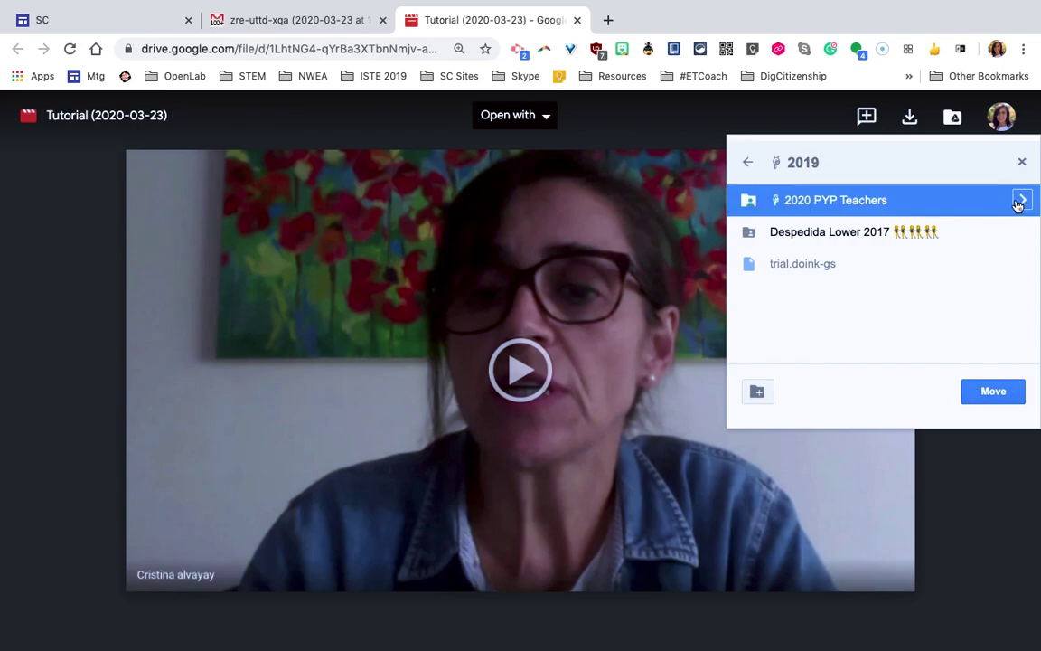
{"action": "left_click", "coordinate": [1015, 202]}
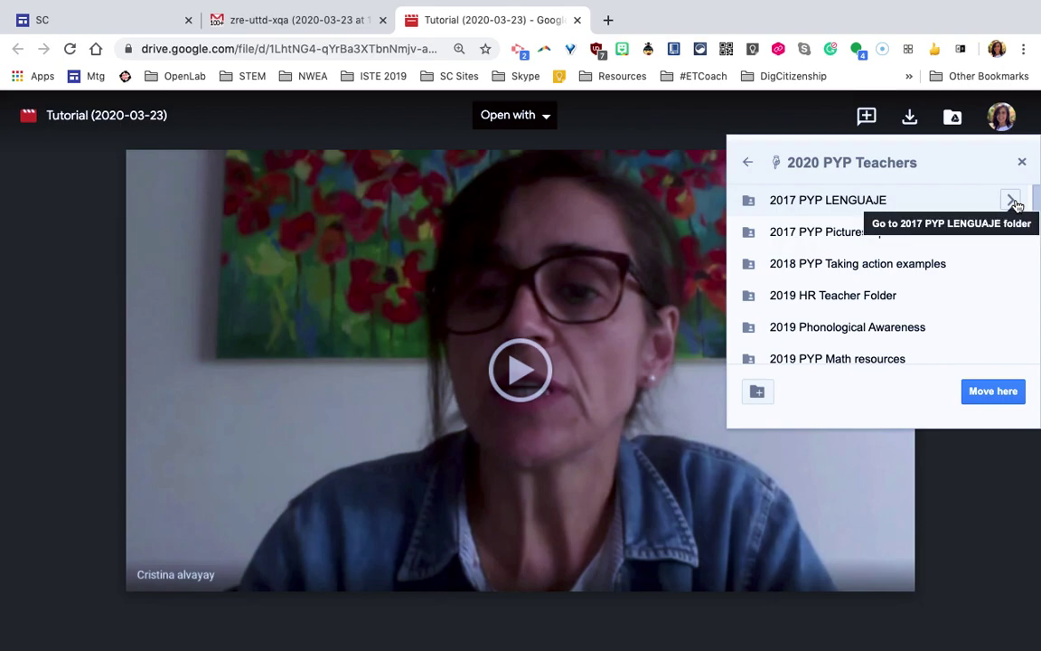
{"action": "scroll", "coordinate": [968, 297], "scroll_direction": "down", "scroll_amount": 2}
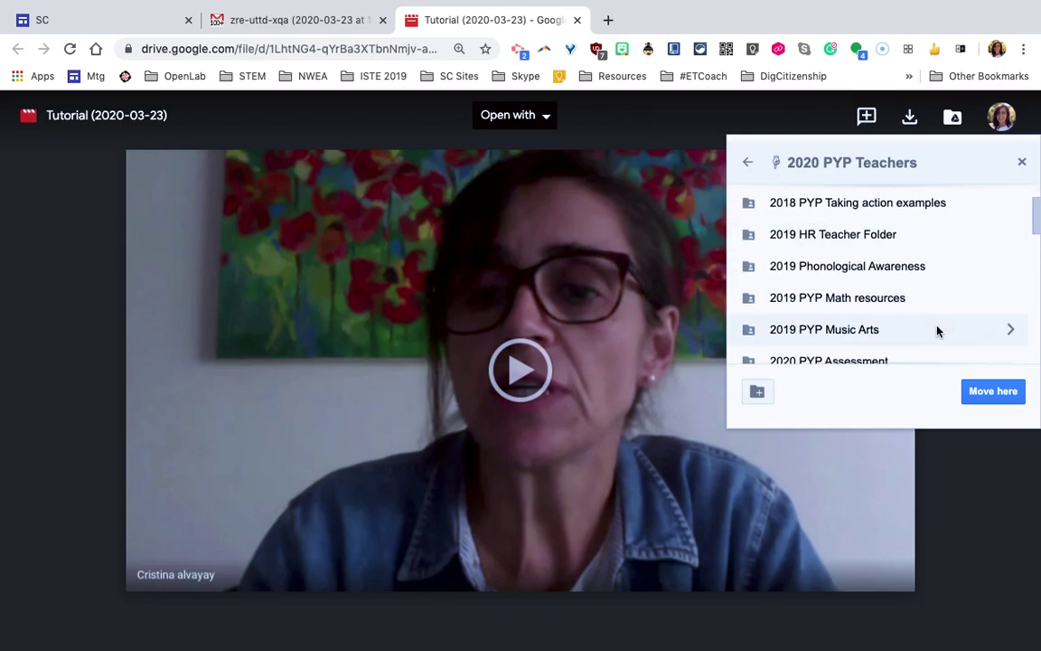
{"action": "scroll", "coordinate": [937, 330], "scroll_direction": "down", "scroll_amount": 5}
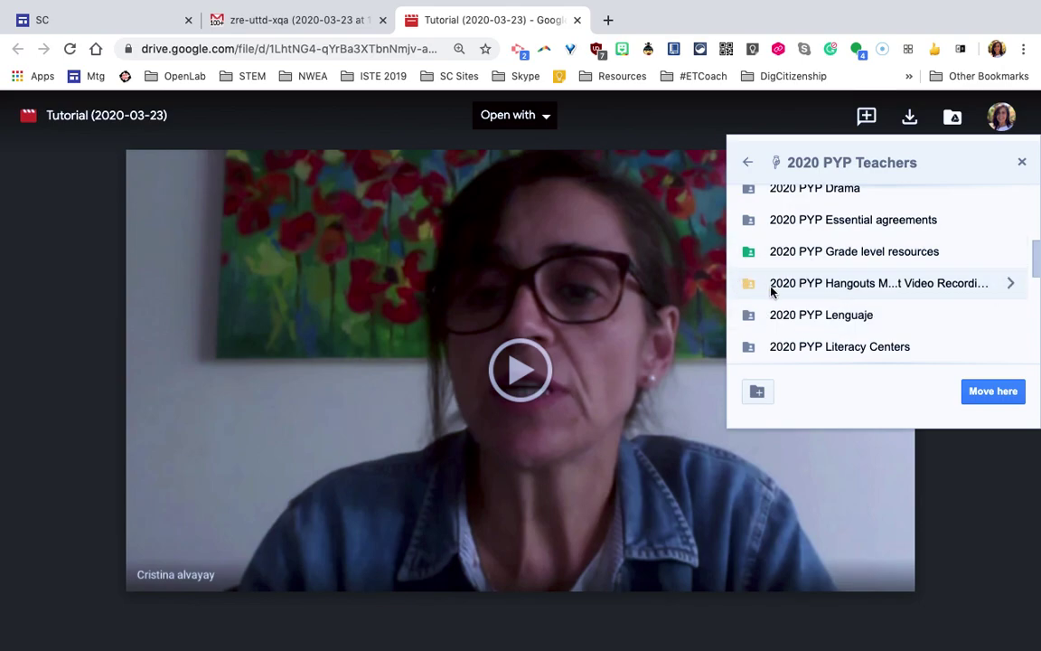
{"action": "left_click", "coordinate": [1011, 285]}
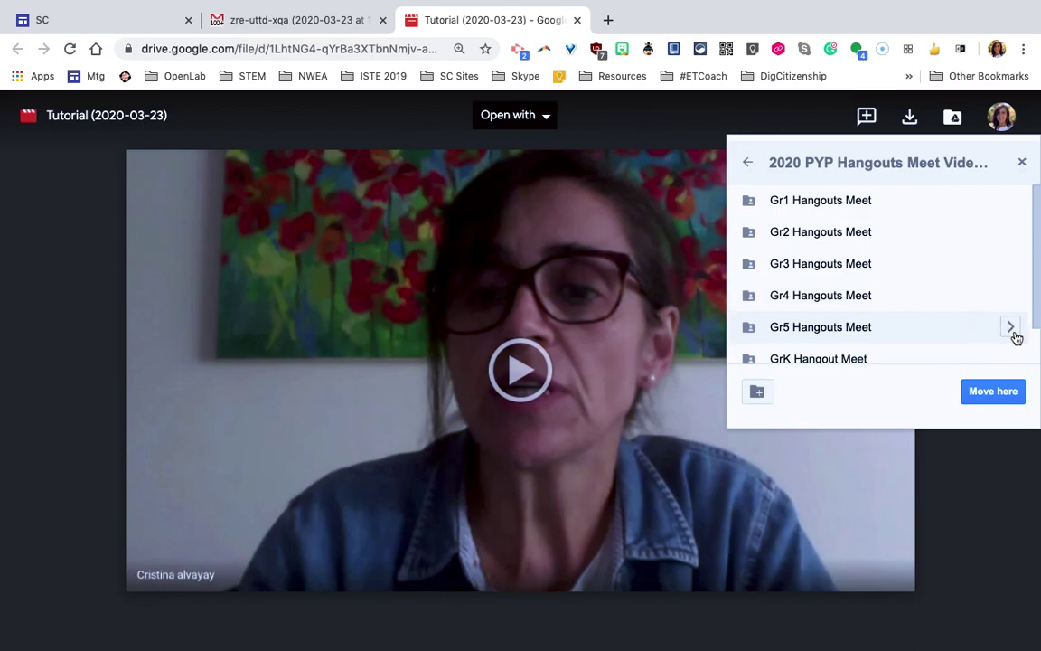
Look inside the Gr5 Hangouts Meet and Gr5A Hangouts Meet folders
{"action": "left_click", "coordinate": [1011, 329]}
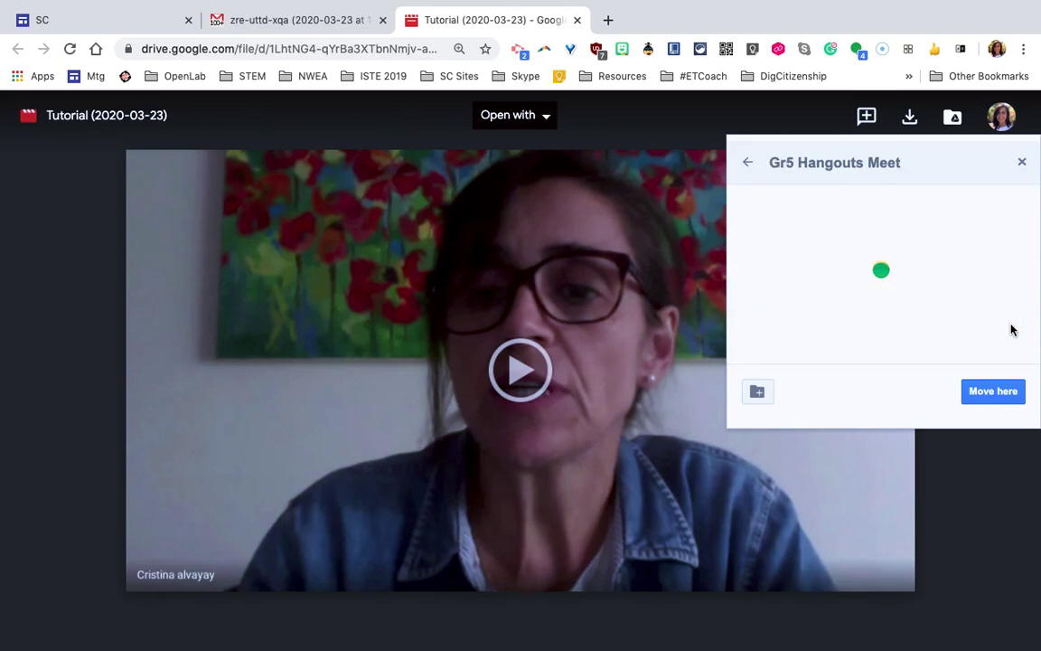
{"action": "left_click", "coordinate": [1022, 204]}
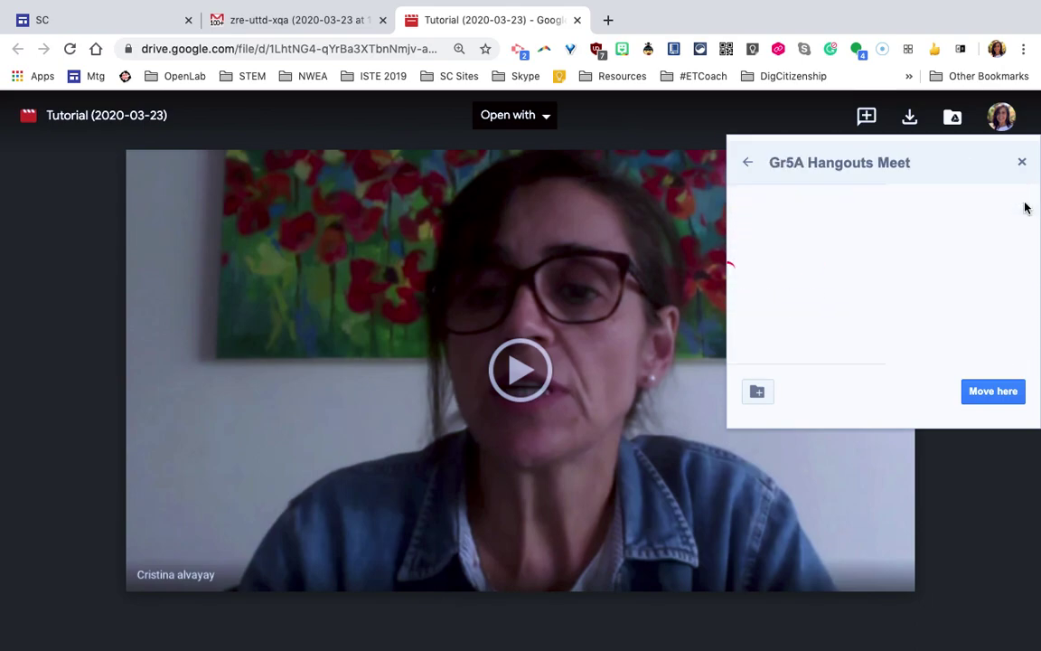
{"action": "left_click", "coordinate": [746, 163]}
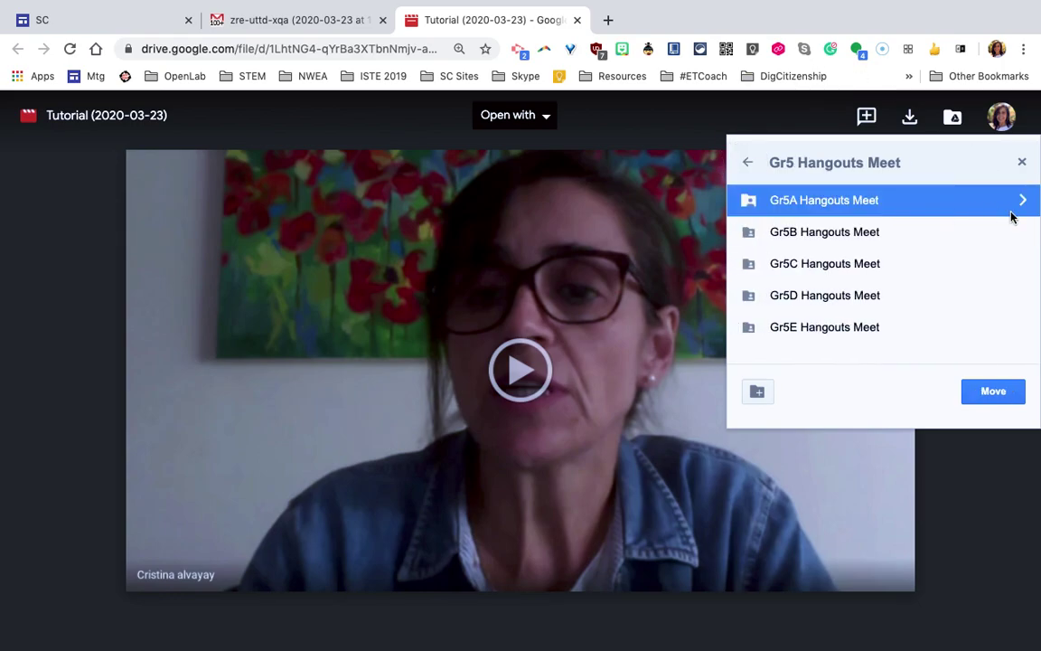
{"action": "left_click", "coordinate": [1022, 200]}
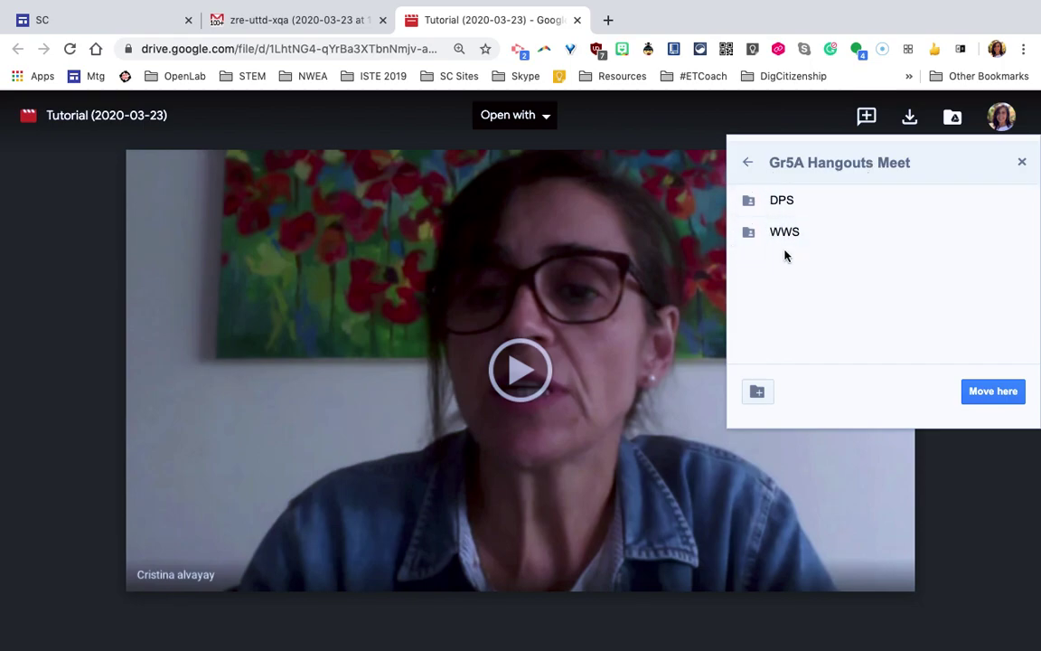
Navigate back up to the Drive top level and close the picker without moving anything
{"action": "left_click", "coordinate": [748, 163]}
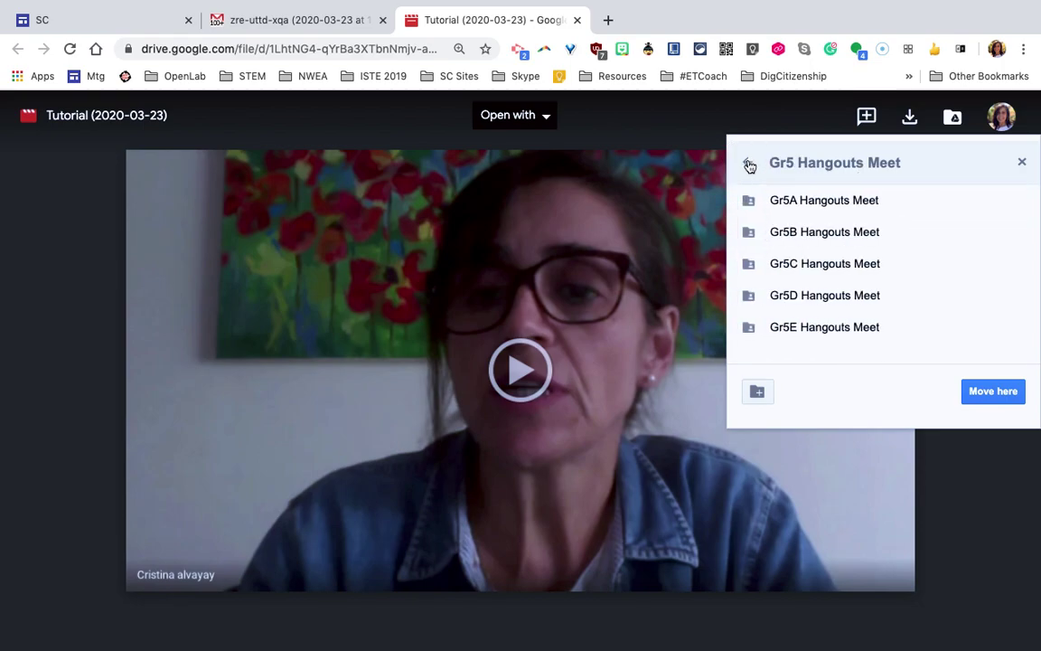
{"action": "left_click", "coordinate": [748, 164]}
{"action": "left_click", "coordinate": [748, 164]}
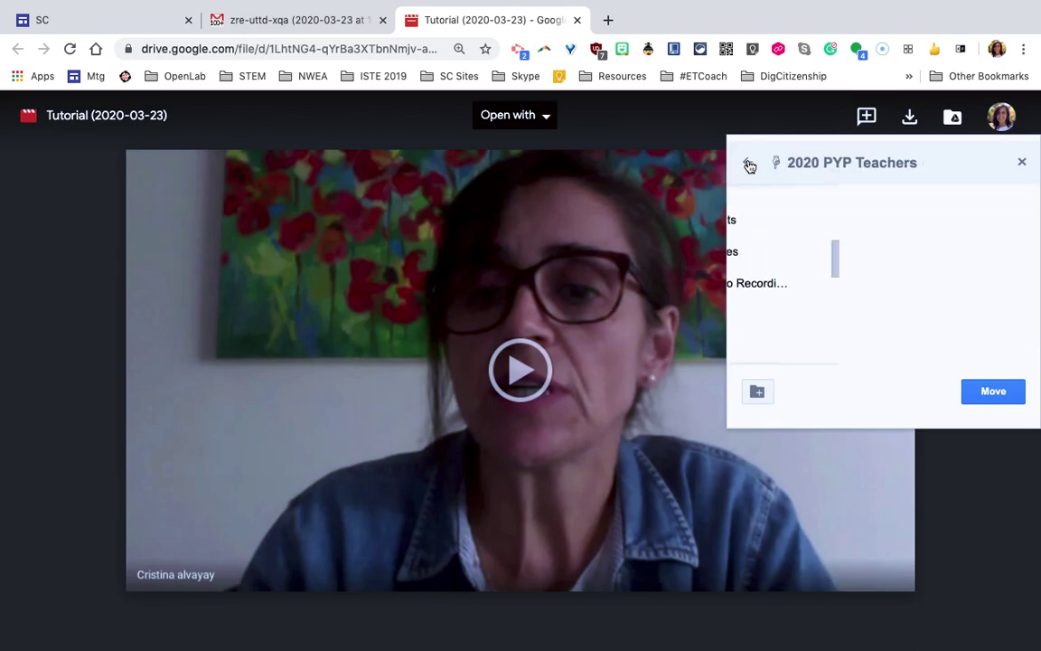
{"action": "left_click", "coordinate": [748, 165]}
{"action": "left_click", "coordinate": [746, 168]}
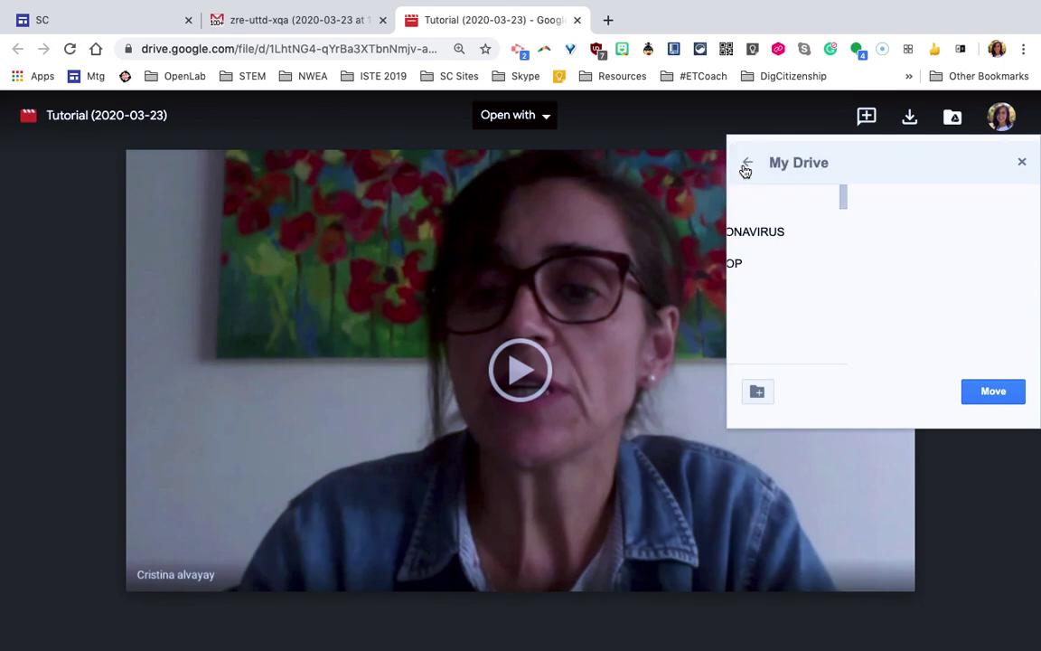
{"action": "left_click", "coordinate": [745, 169]}
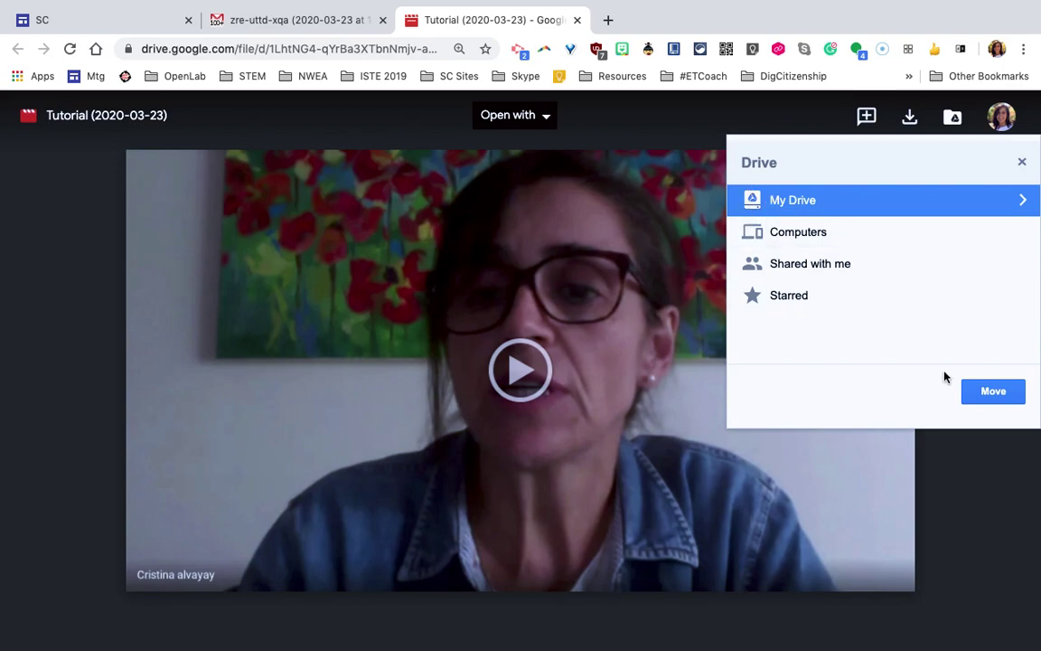
{"action": "left_click", "coordinate": [1021, 161]}
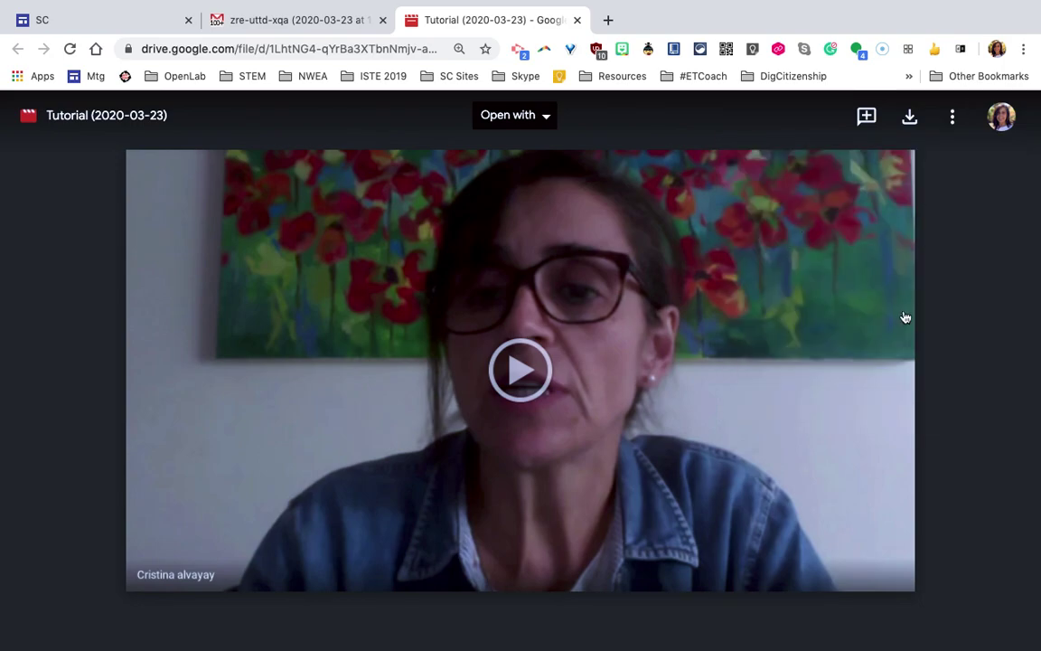
Share Tutorial (2020-03-23) with the external Gmail address, accepting the outside-organization warning
{"action": "left_click", "coordinate": [956, 126]}
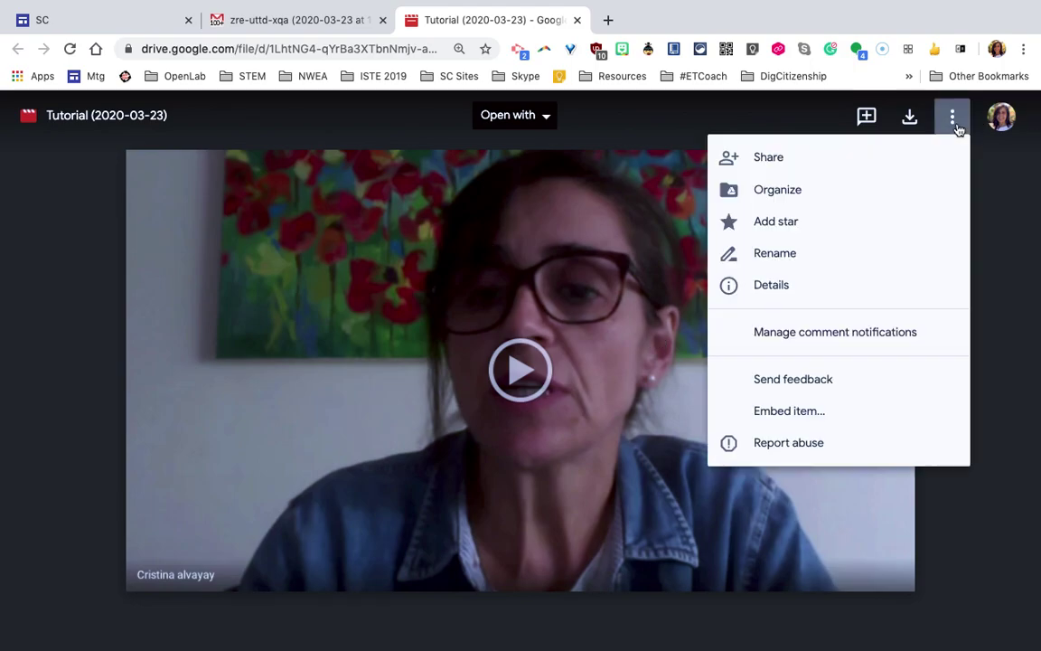
{"action": "left_click", "coordinate": [856, 159]}
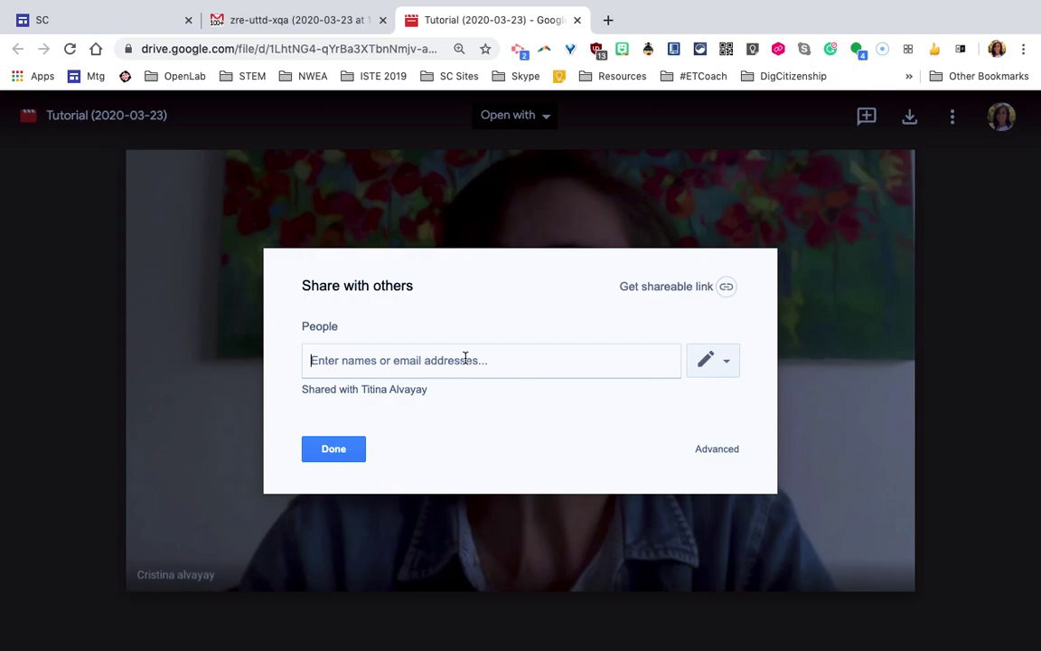
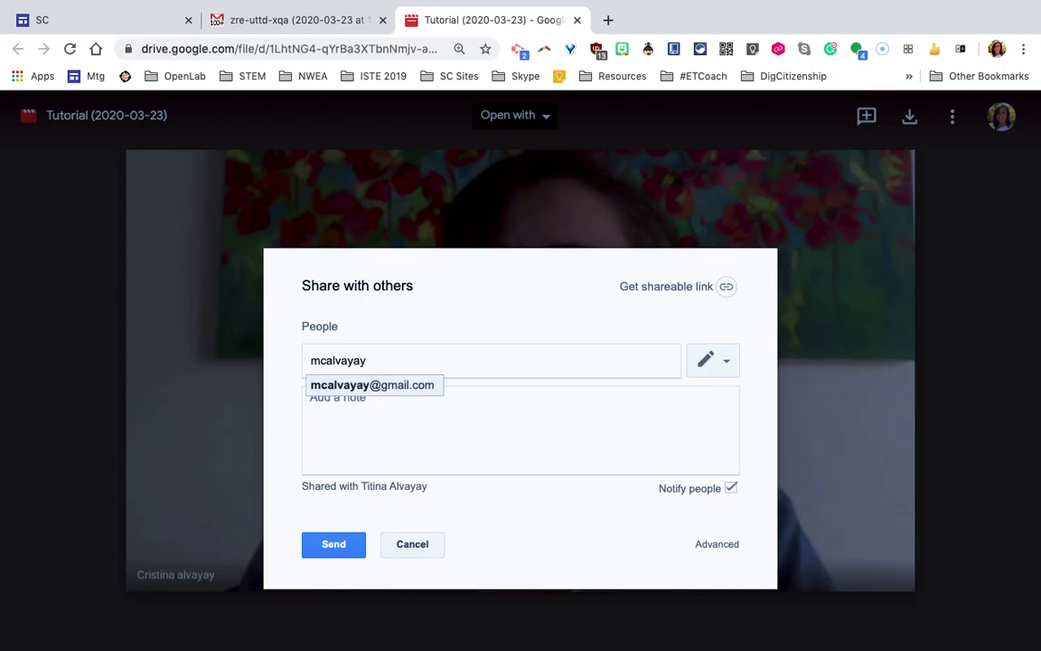
{"action": "key", "text": "Return"}
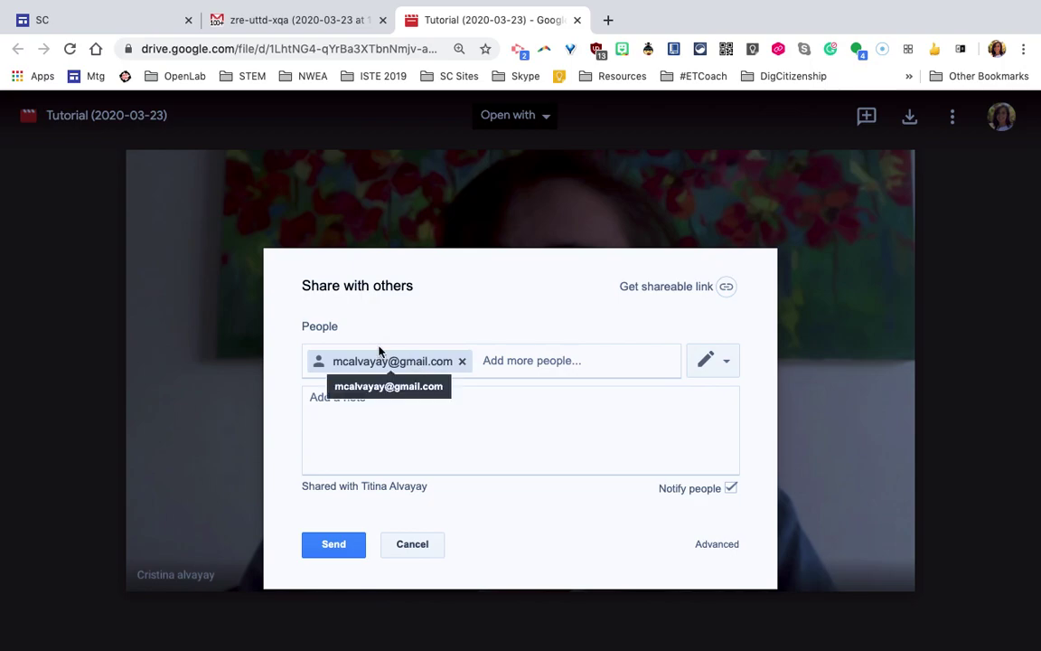
{"action": "left_click", "coordinate": [332, 553]}
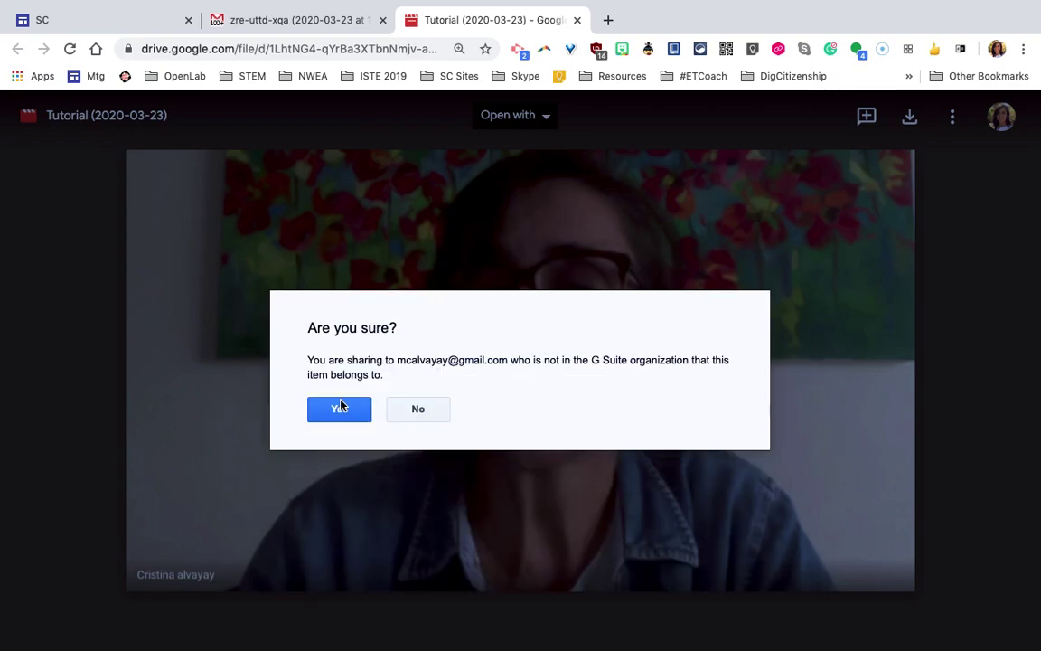
{"action": "left_click", "coordinate": [340, 405]}
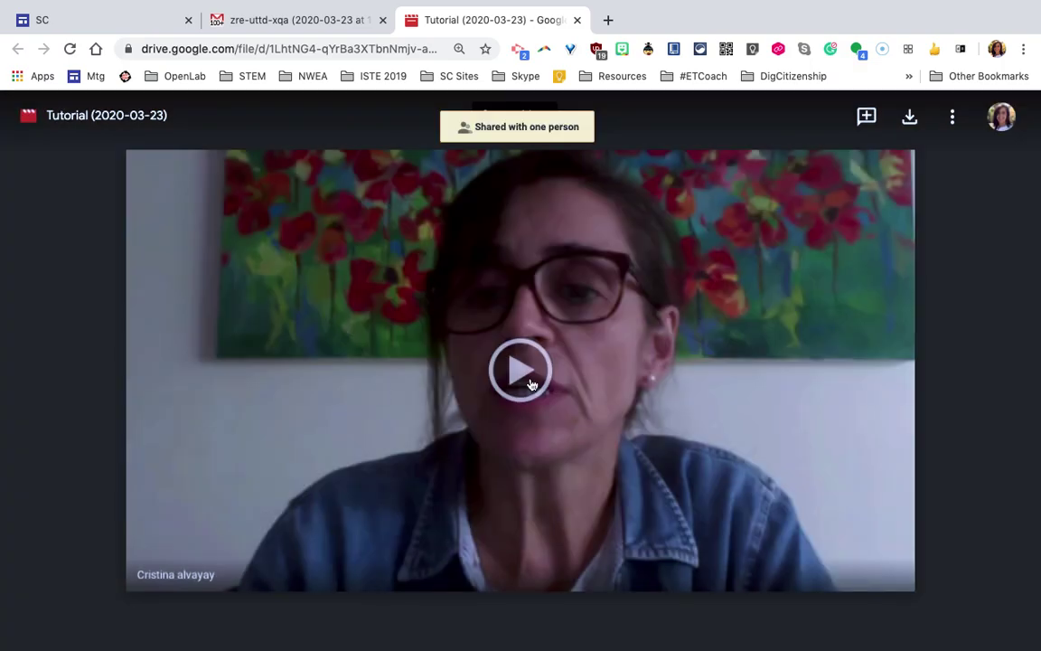
In advanced sharing, set the new recipient to Can view and uncheck 'Prevent editors from changing access'
{"action": "left_click", "coordinate": [952, 117]}
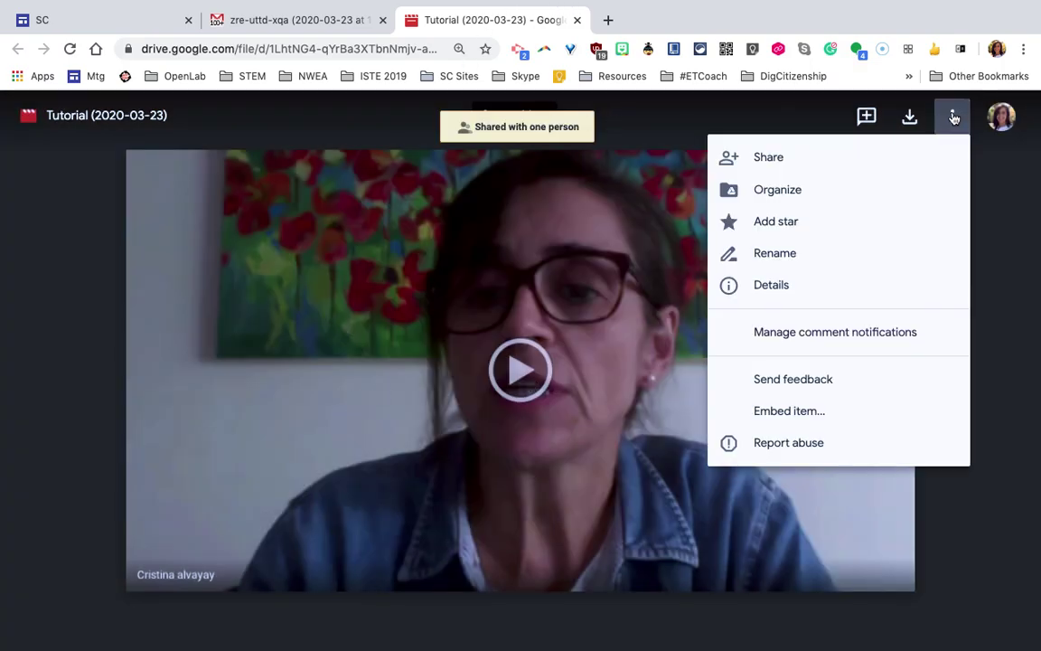
{"action": "left_click", "coordinate": [835, 157]}
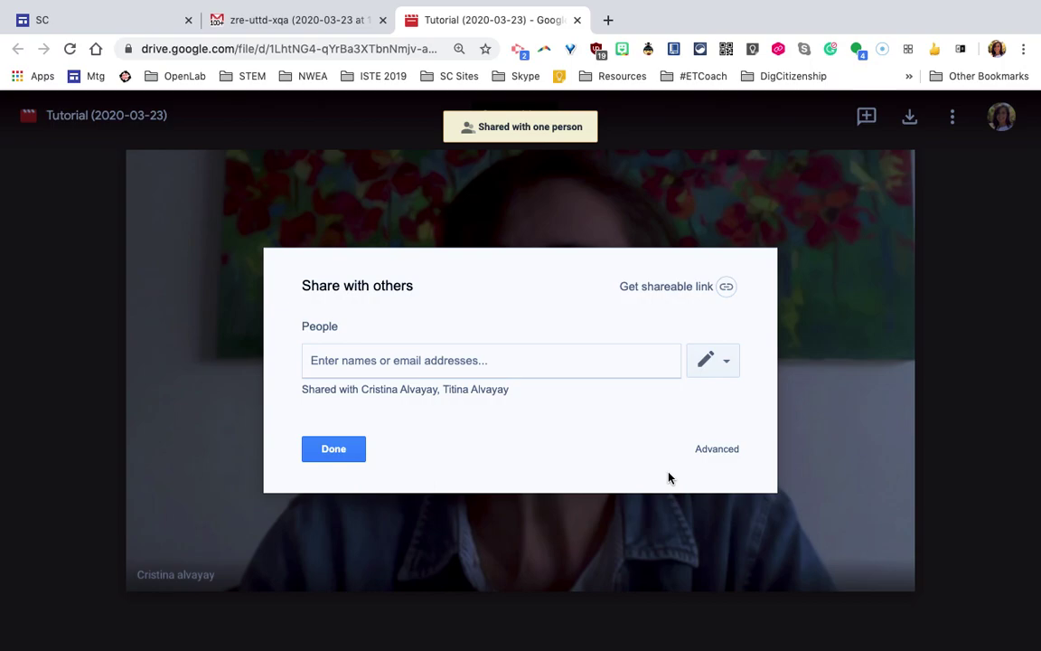
{"action": "left_click", "coordinate": [718, 448]}
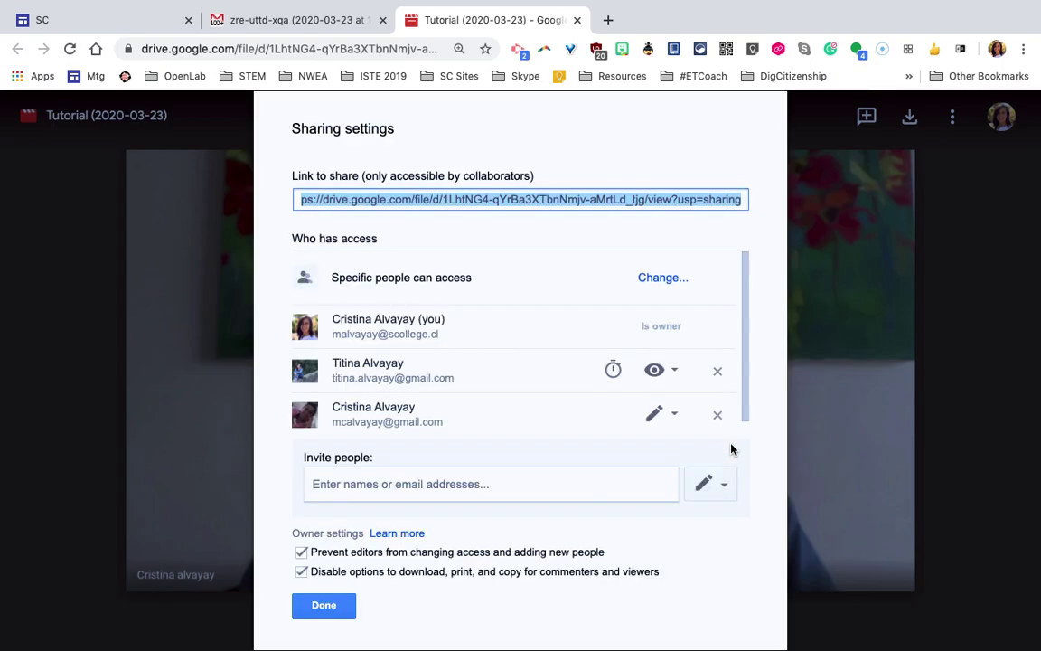
{"action": "scroll", "coordinate": [542, 398], "scroll_direction": "down", "scroll_amount": 1}
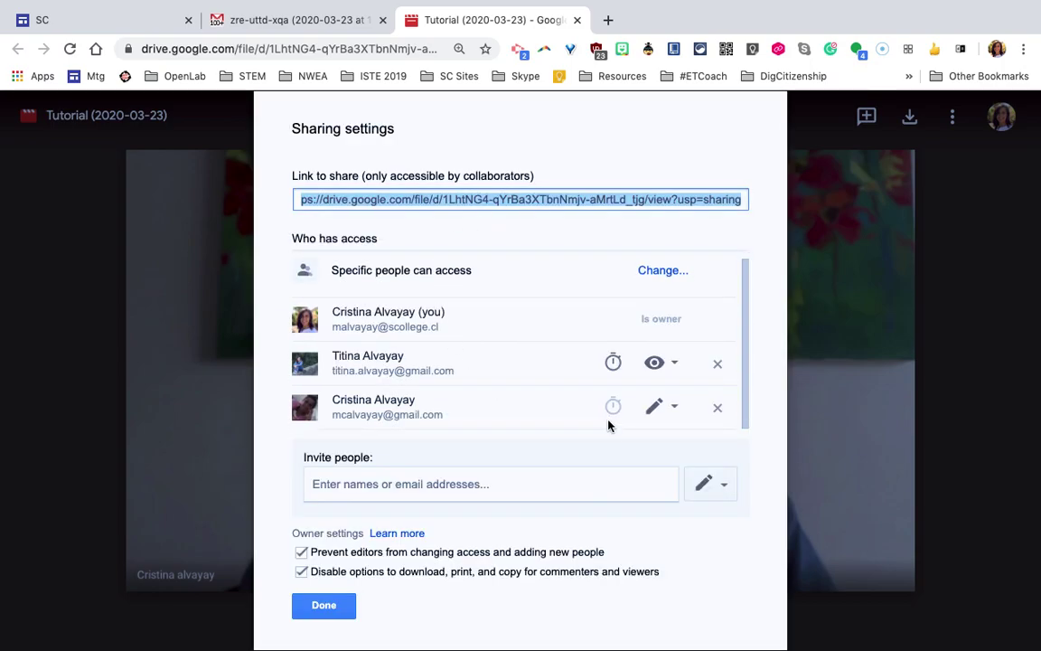
{"action": "left_click", "coordinate": [678, 406]}
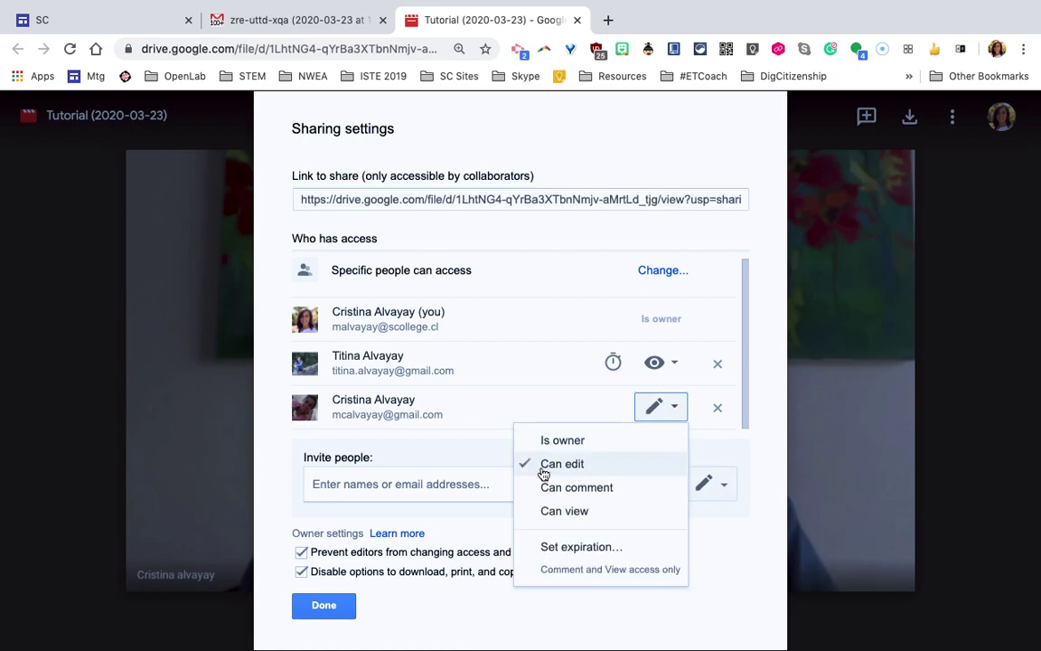
{"action": "left_click", "coordinate": [602, 515]}
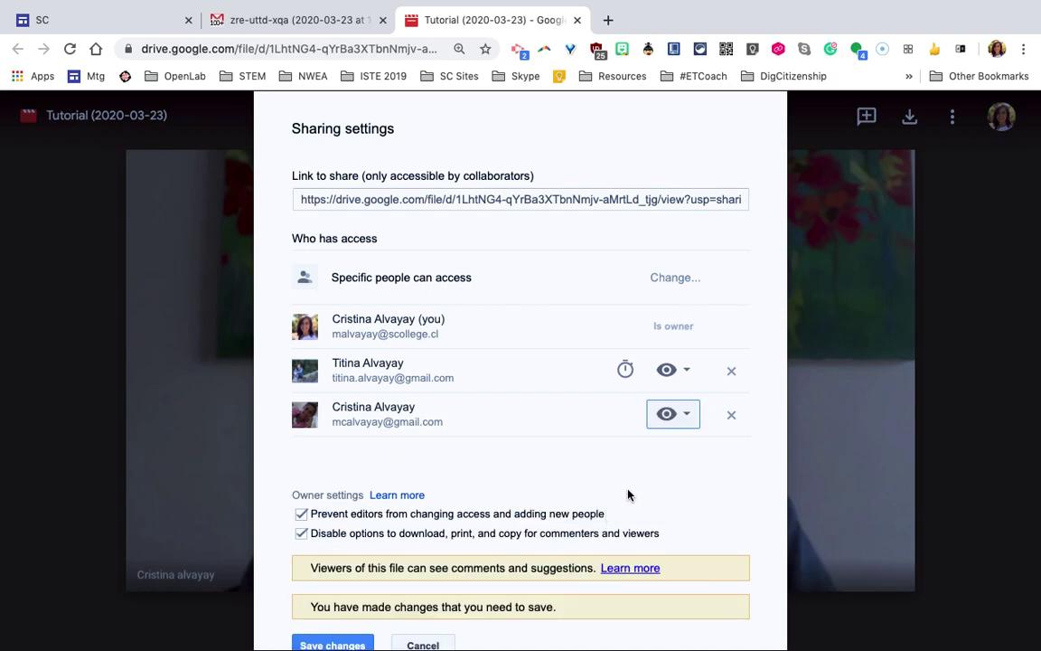
{"action": "left_click", "coordinate": [301, 513]}
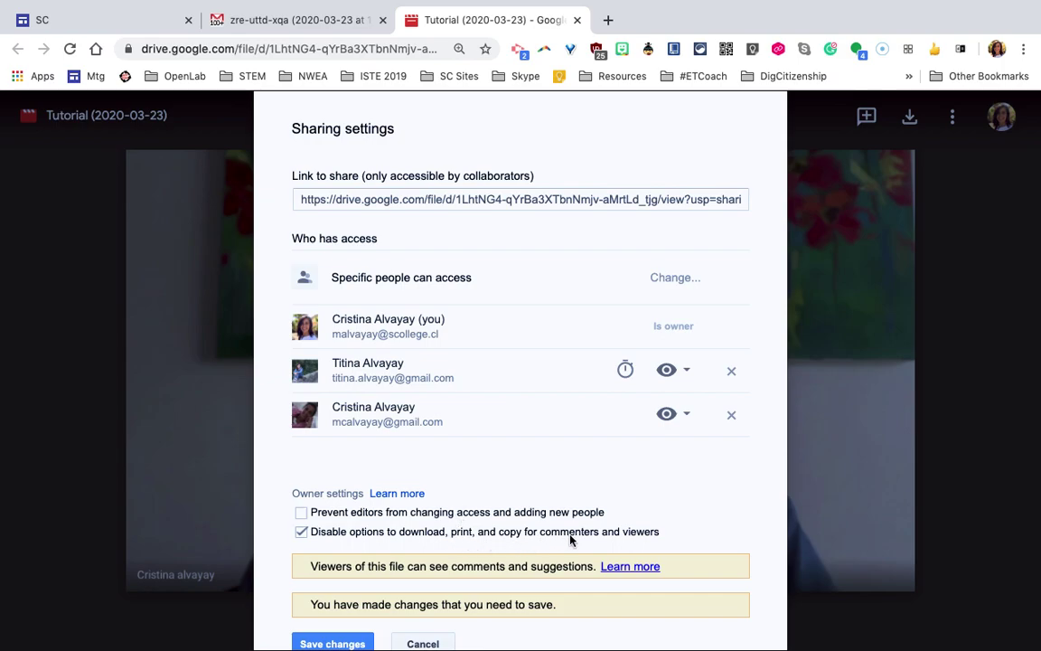
Re-check 'Prevent editors from changing access' and give the new viewer a 30-day access expiry
{"action": "left_click", "coordinate": [303, 514]}
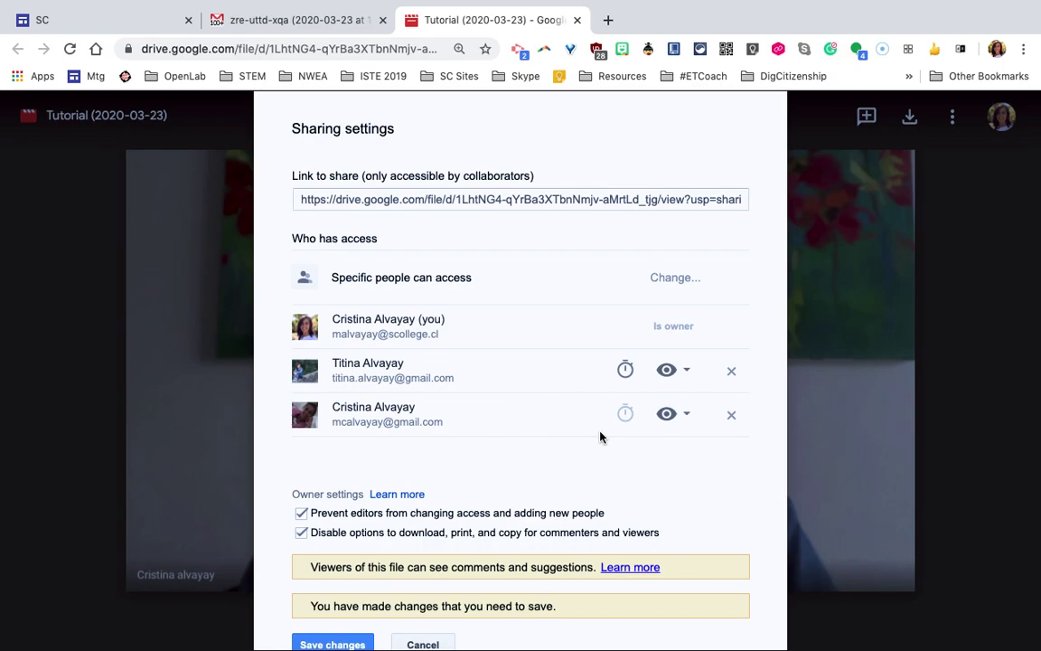
{"action": "left_click", "coordinate": [624, 413]}
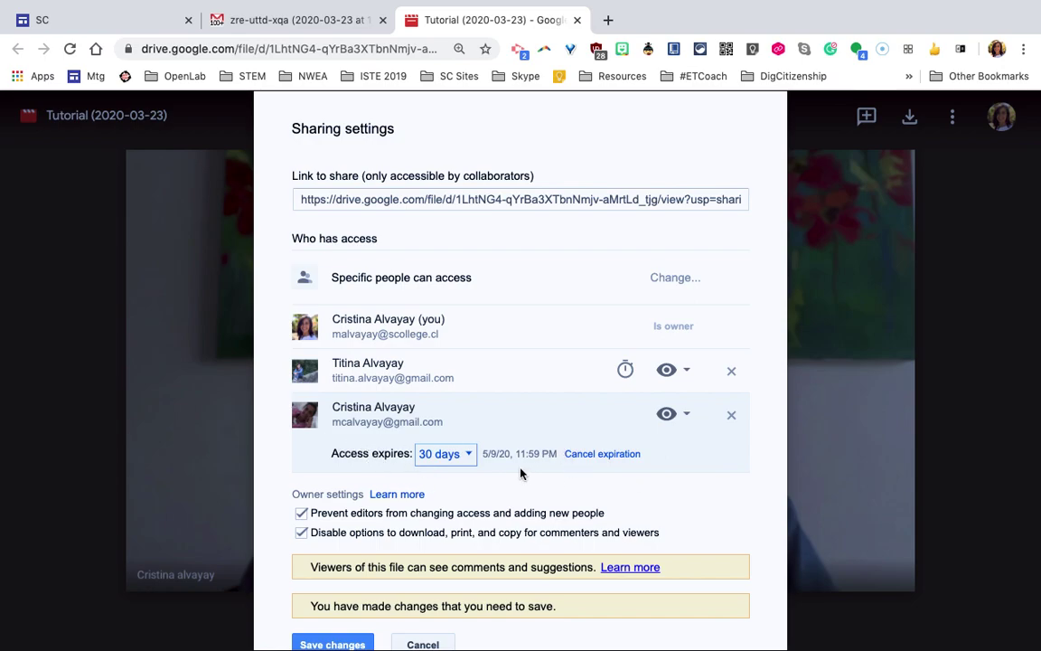
Set the new viewer's access to expire on custom date April 12, 2020, three days out
{"action": "left_click", "coordinate": [476, 457]}
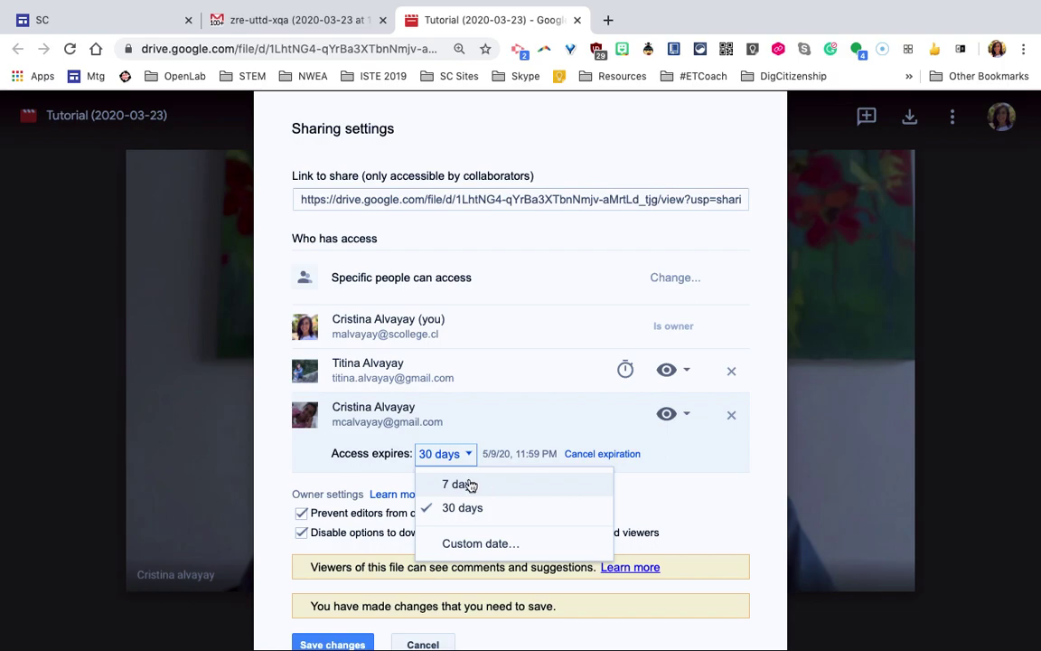
{"action": "left_click", "coordinate": [459, 542]}
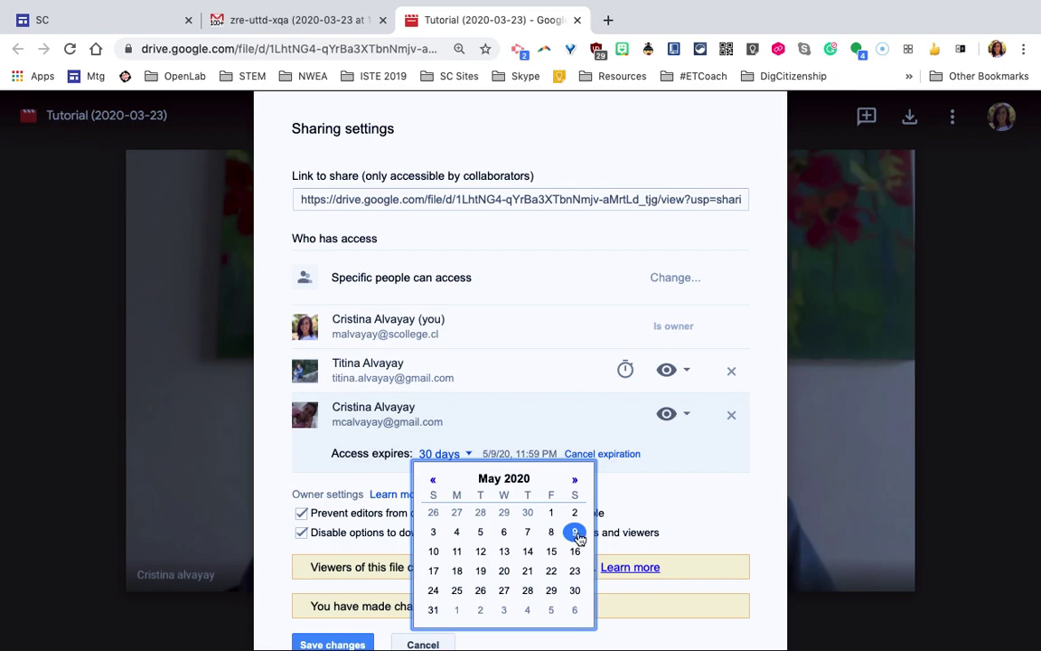
{"action": "left_click", "coordinate": [480, 553]}
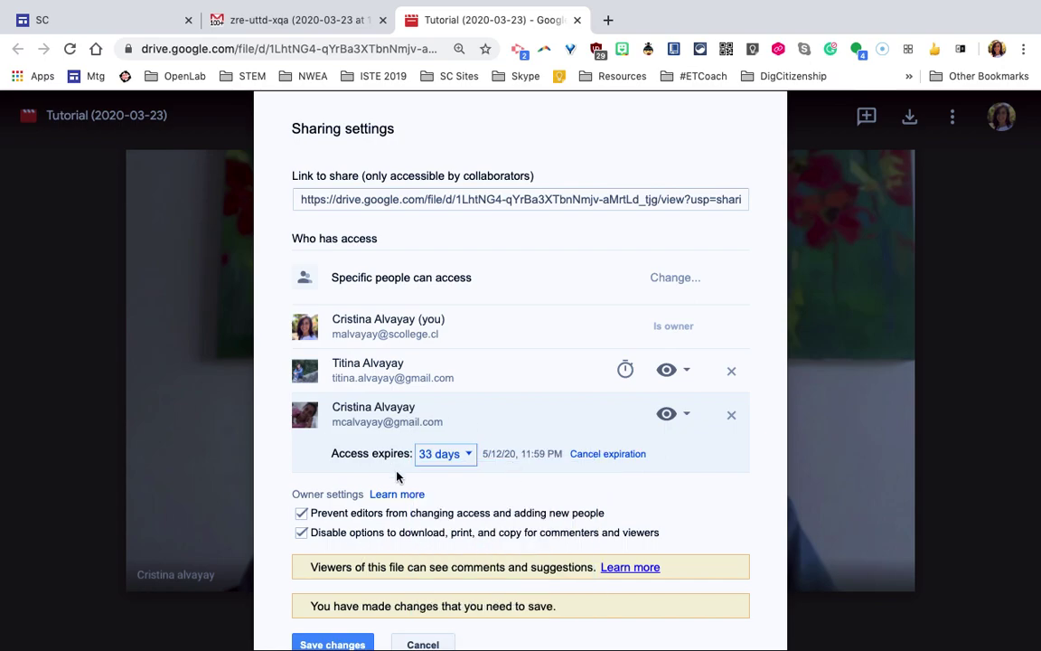
{"action": "left_click", "coordinate": [454, 456]}
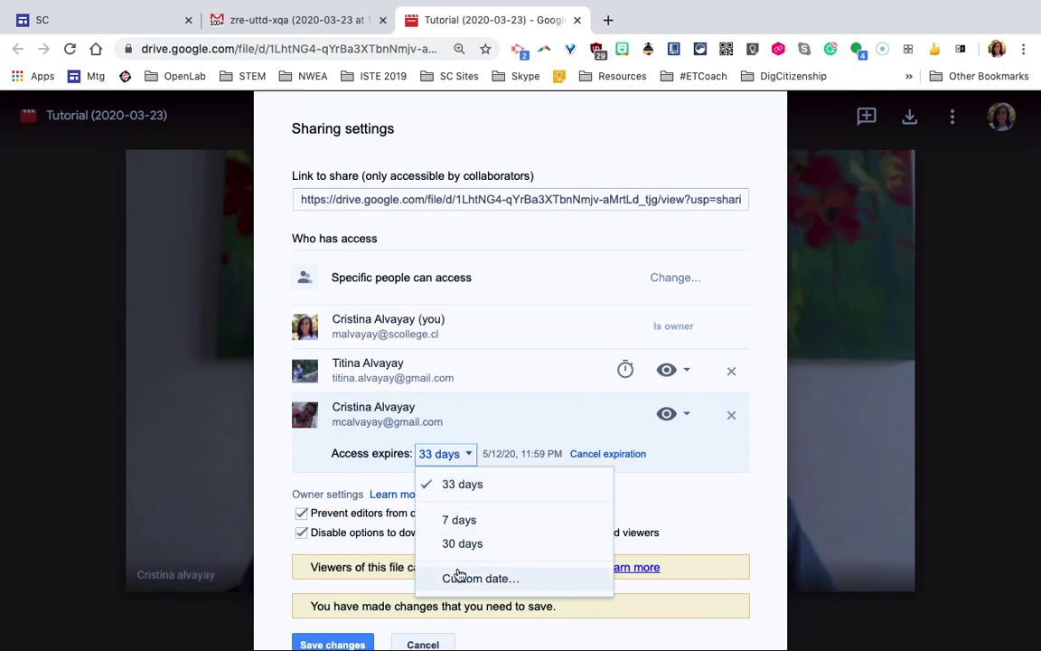
{"action": "left_click", "coordinate": [459, 577]}
{"action": "left_click", "coordinate": [433, 481]}
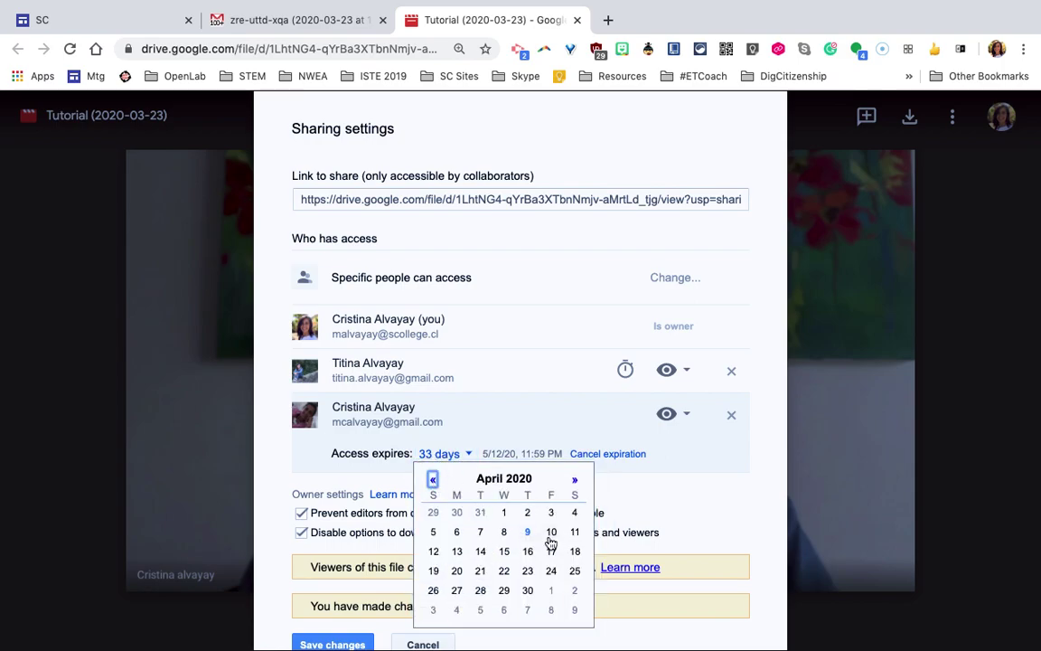
{"action": "left_click", "coordinate": [433, 553]}
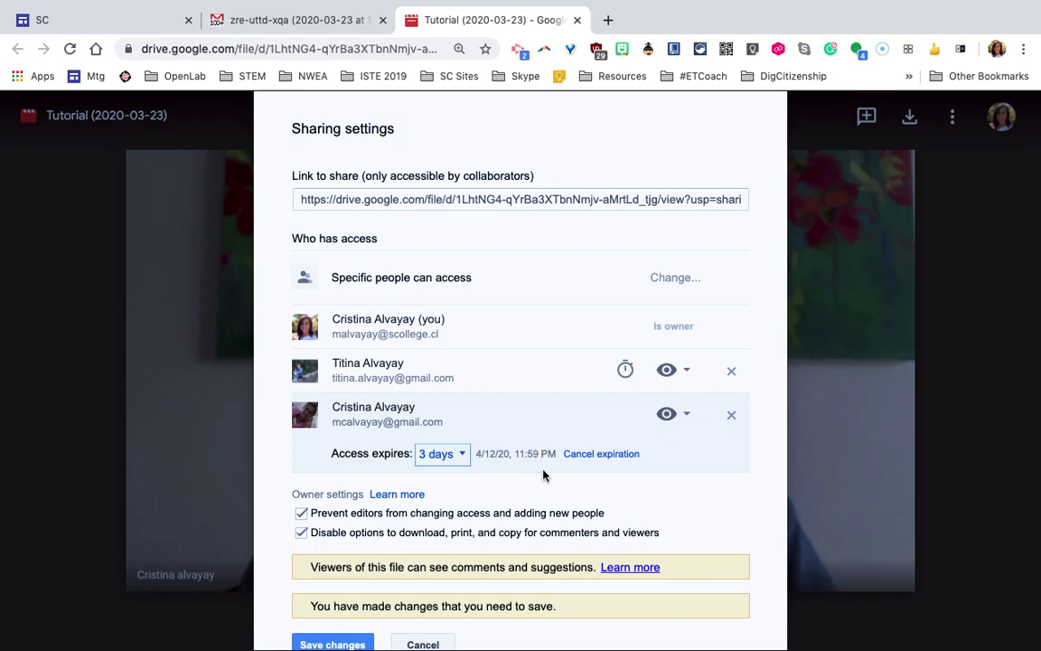
{"action": "scroll", "coordinate": [539, 474], "scroll_direction": "down", "scroll_amount": 1}
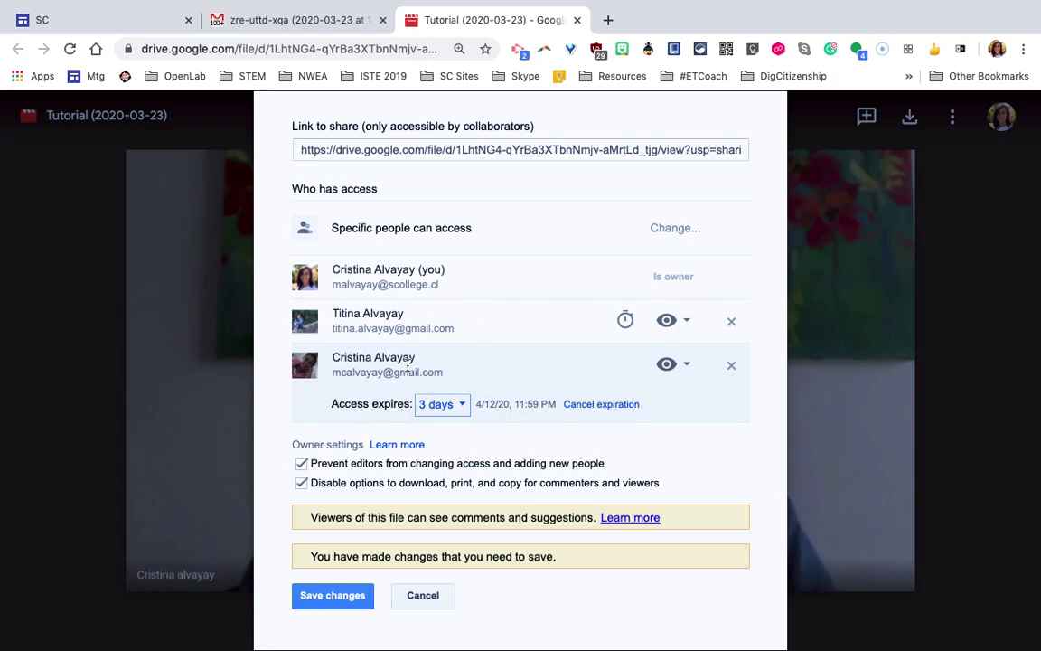
Add a next-day access expiry for the other viewer, then save the sharing changes and close
{"action": "left_click", "coordinate": [627, 320]}
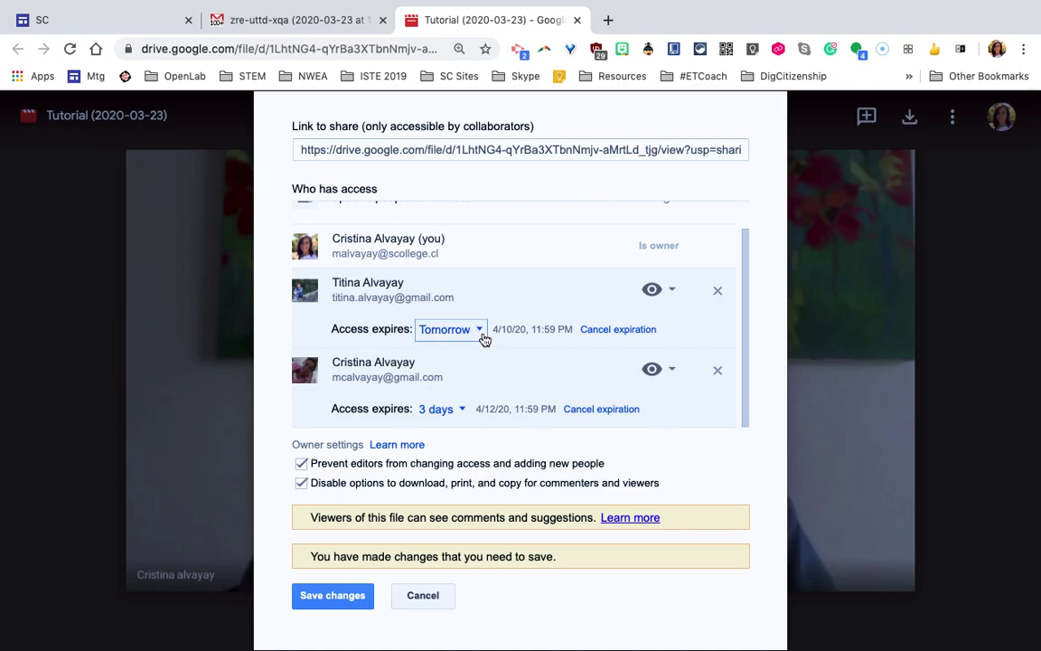
{"action": "left_click", "coordinate": [332, 596]}
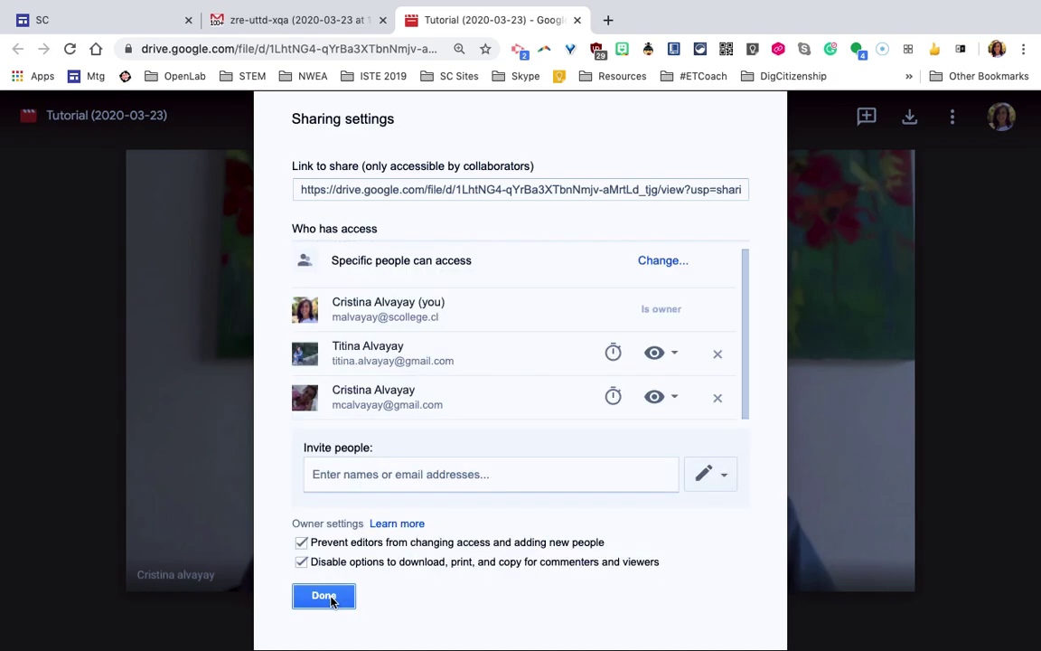
{"action": "left_click", "coordinate": [324, 597]}
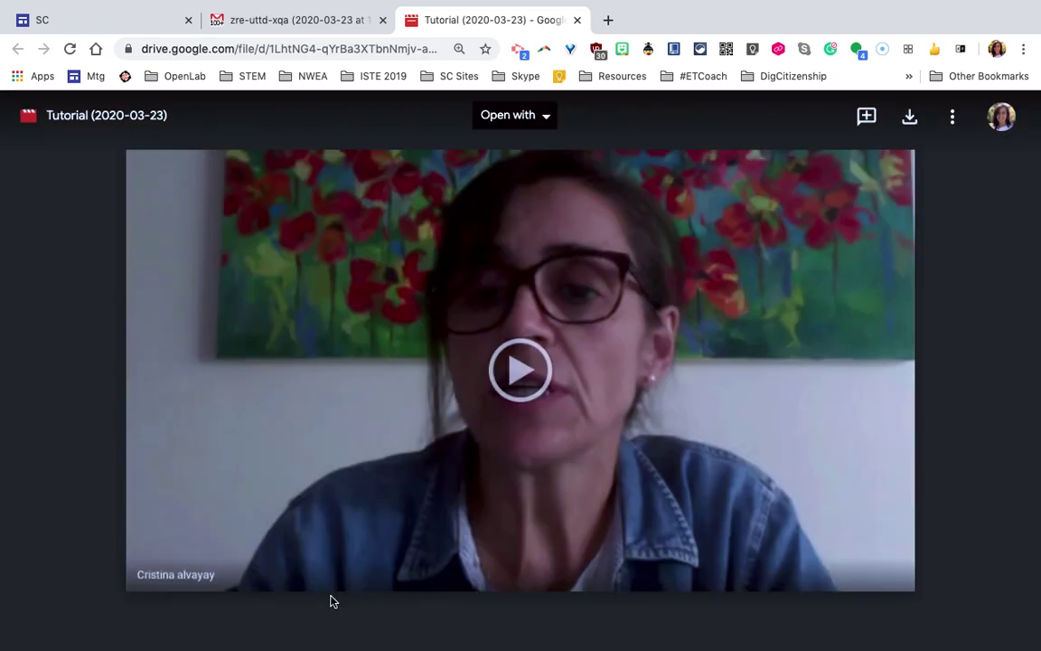